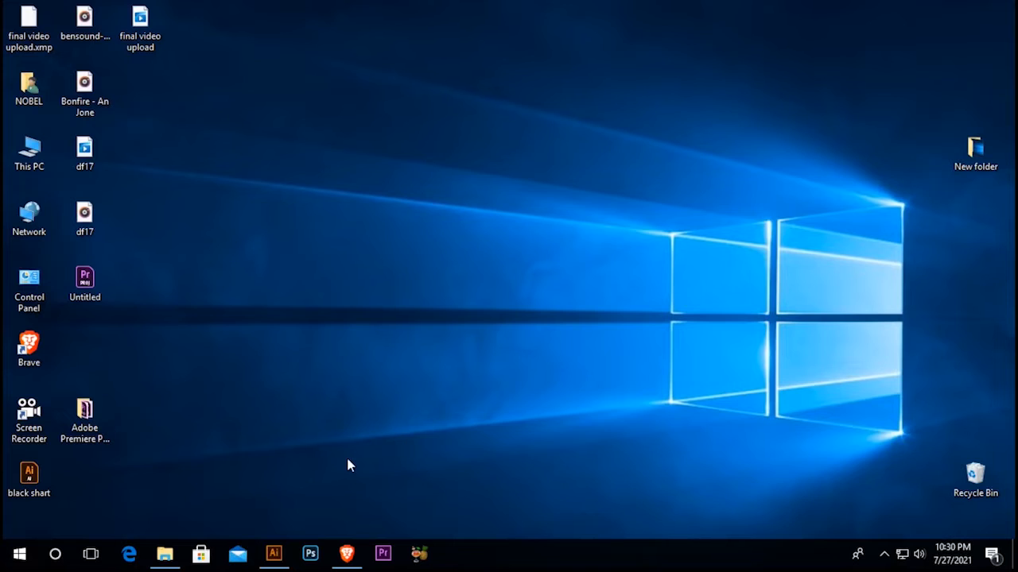
- Switch to Illustrator and draw a rectangle in the upper-left area of the artboard with the Rectangle tool
left_click(273, 556)
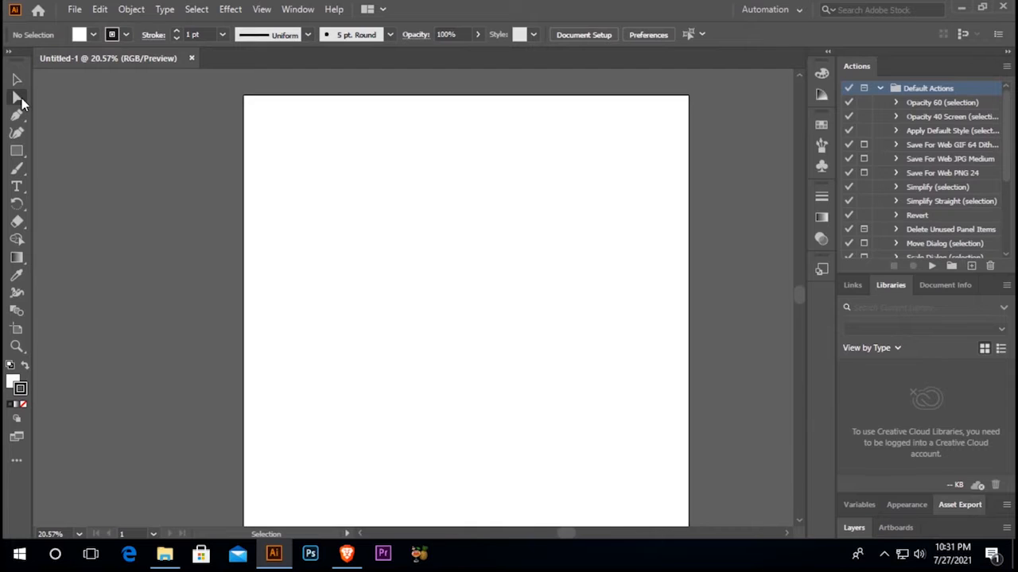
left_click(18, 152)
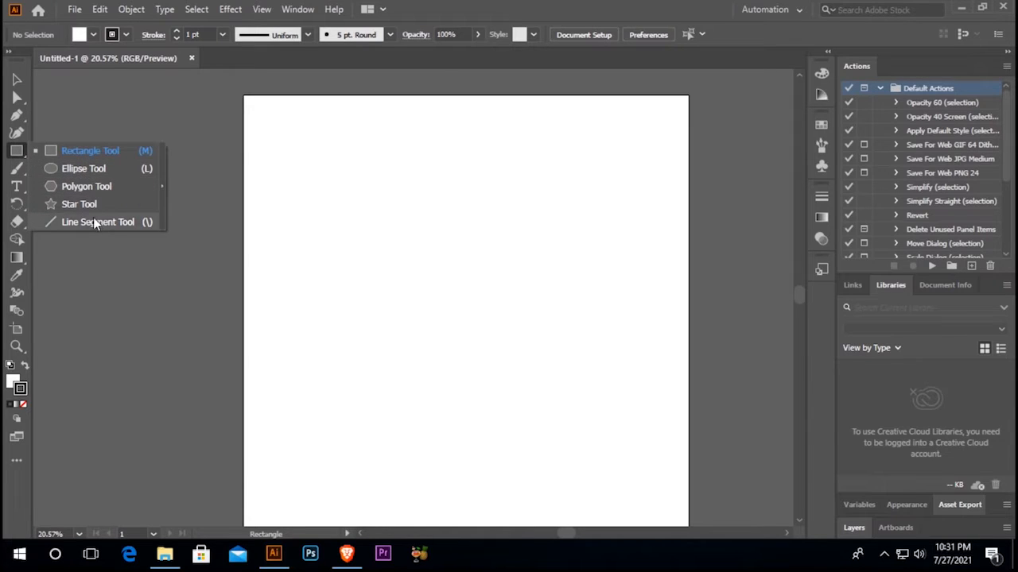
left_click(94, 155)
left_click_drag(301, 173, 438, 295)
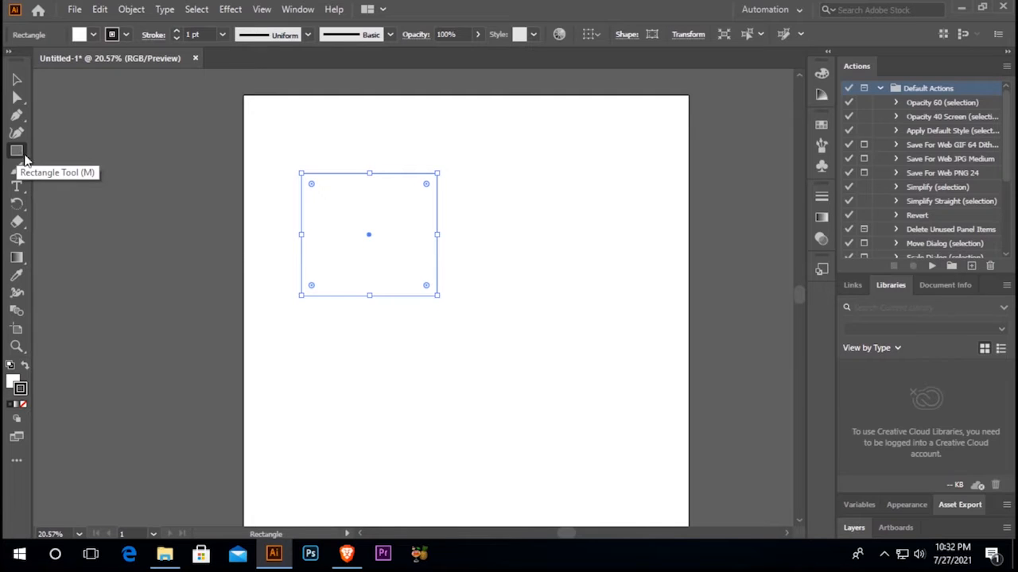
- Move the rectangle slightly down and toward the artboard's left edge
left_click(13, 384)
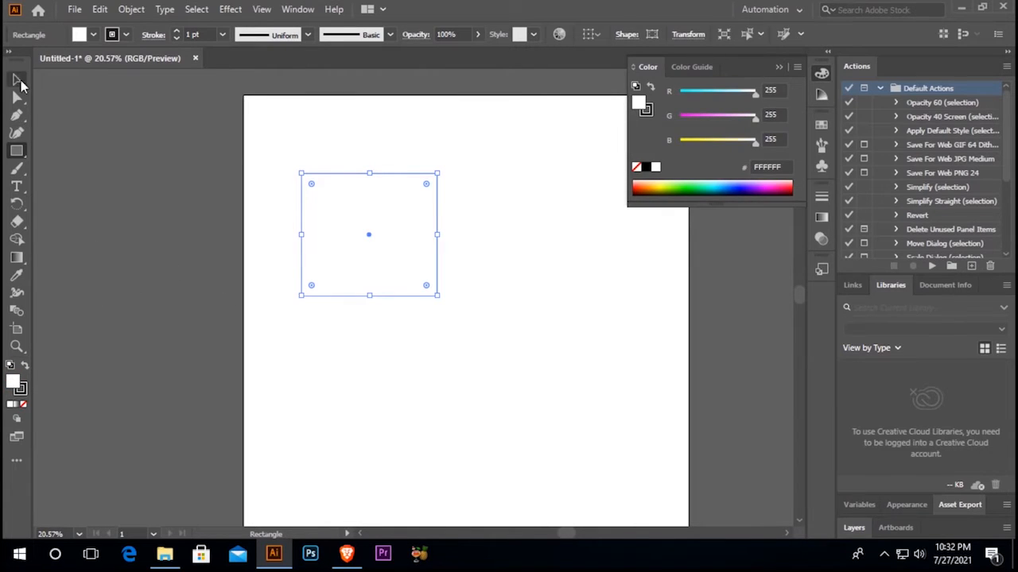
left_click(17, 79)
mouse_move(359, 220)
left_mouse_down()
mouse_move(289, 224)
mouse_move(342, 228)
left_mouse_up()
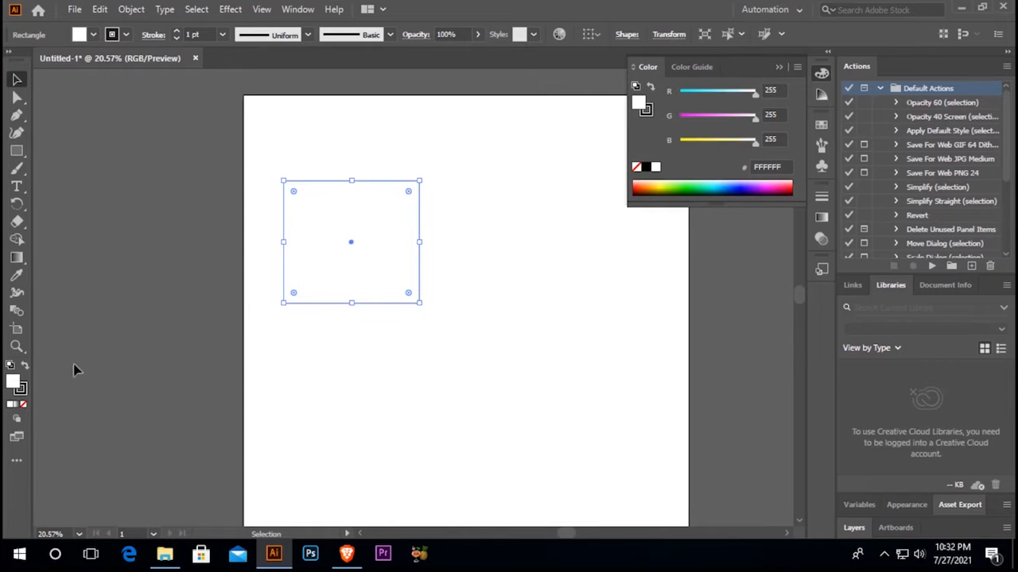
- Fill the rectangle with red D61818 using the Color Picker and nudge it slightly to the left
left_click(19, 388)
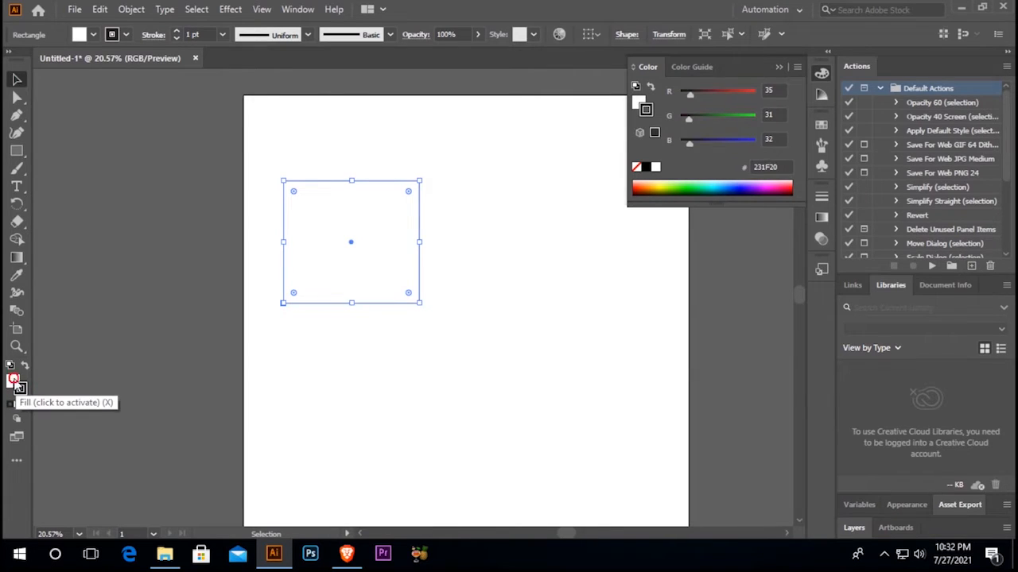
left_click(16, 383)
double_click(16, 382)
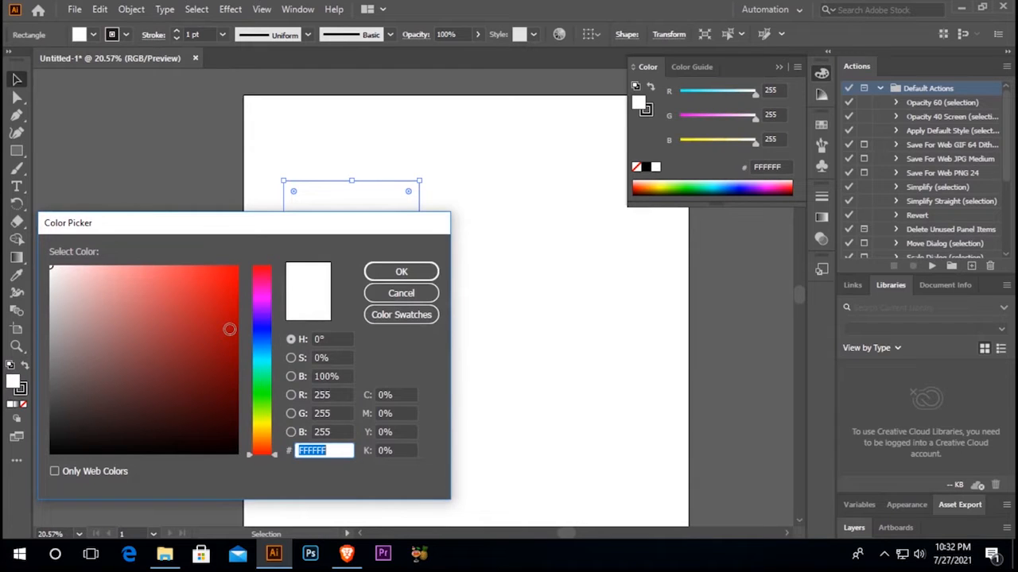
left_click(232, 296)
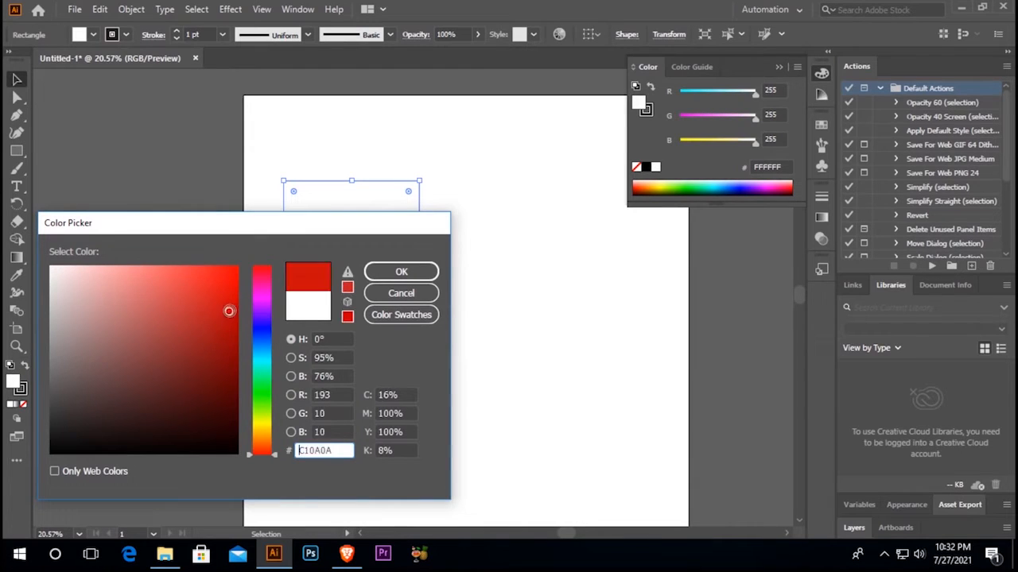
left_click(219, 303)
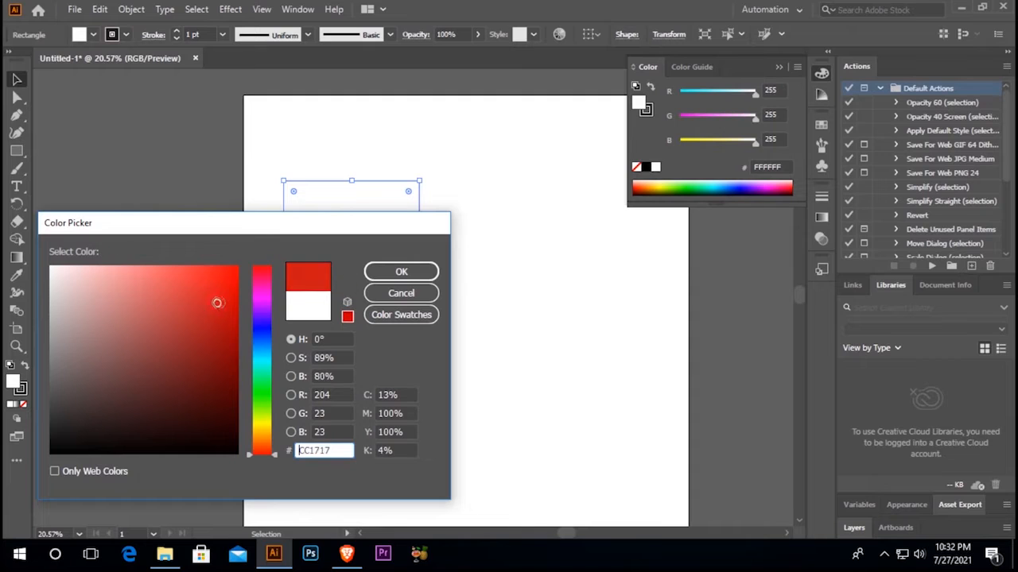
left_click(217, 337)
left_click(216, 295)
left_click(414, 276)
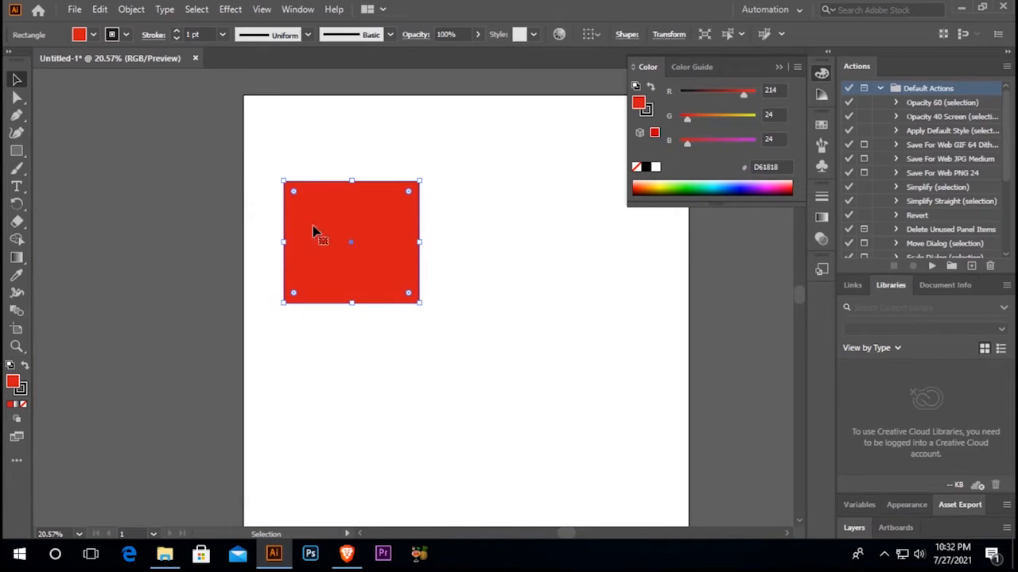
left_click_drag(375, 257, 373, 257)
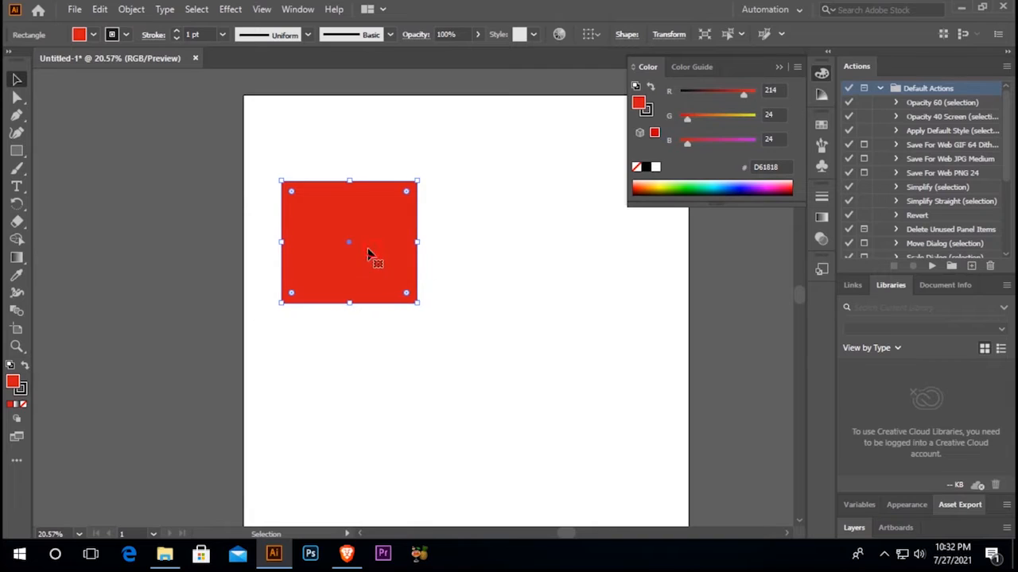
left_click(23, 396)
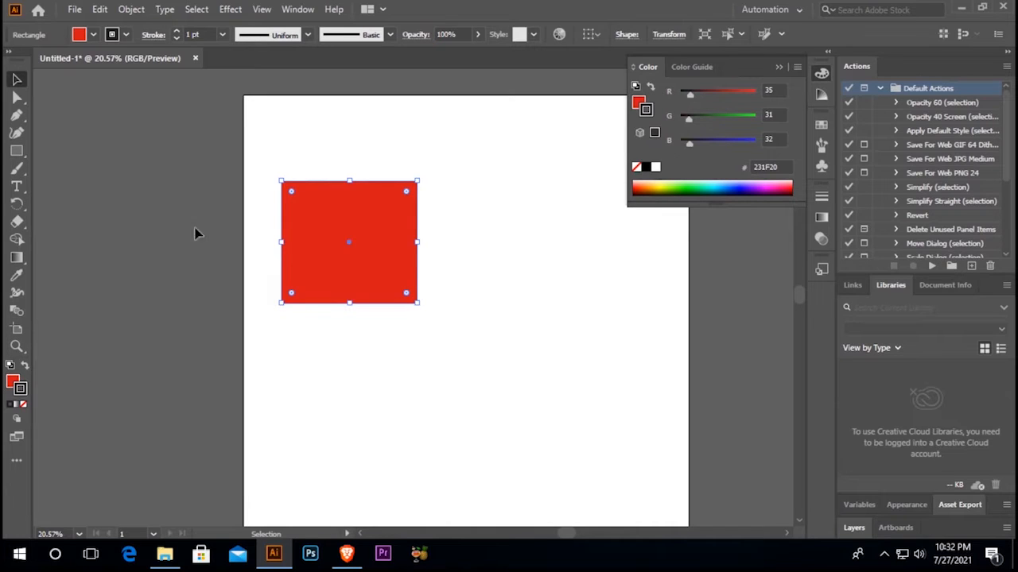
left_click(12, 382)
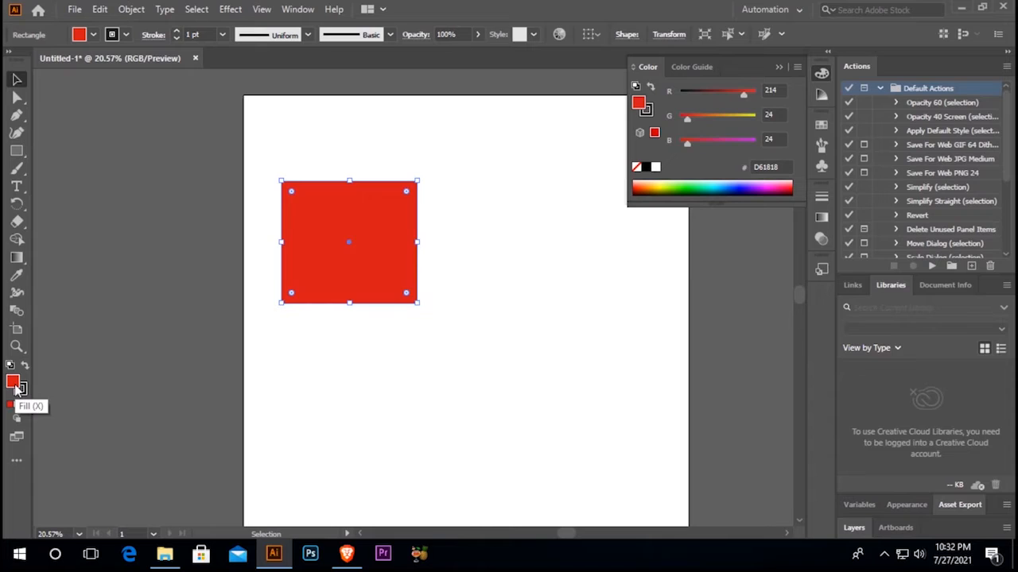
left_click(518, 289)
left_click(371, 280)
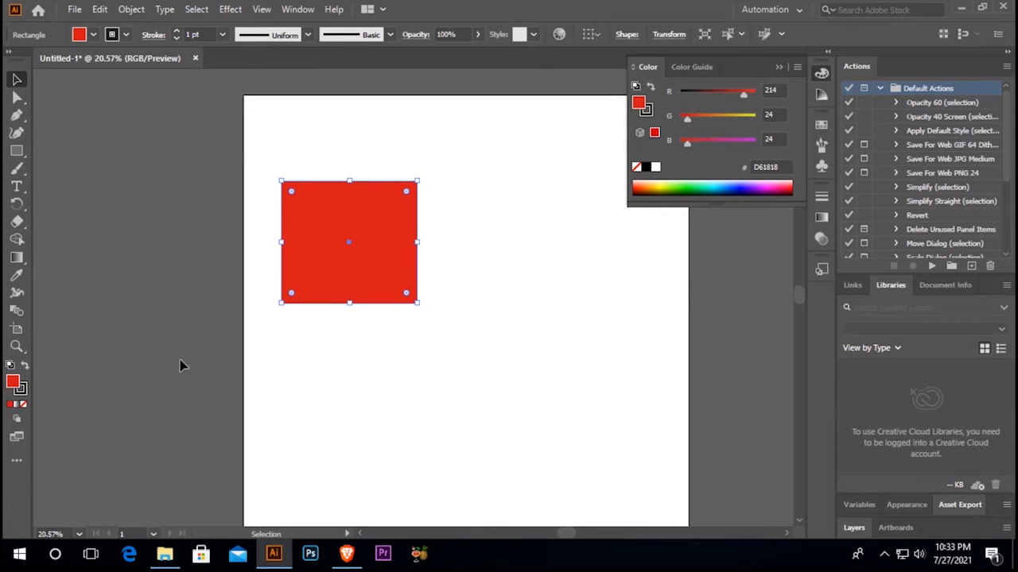
- Increase the red rectangle's stroke weight to 32 pt and deselect it
left_click(22, 395)
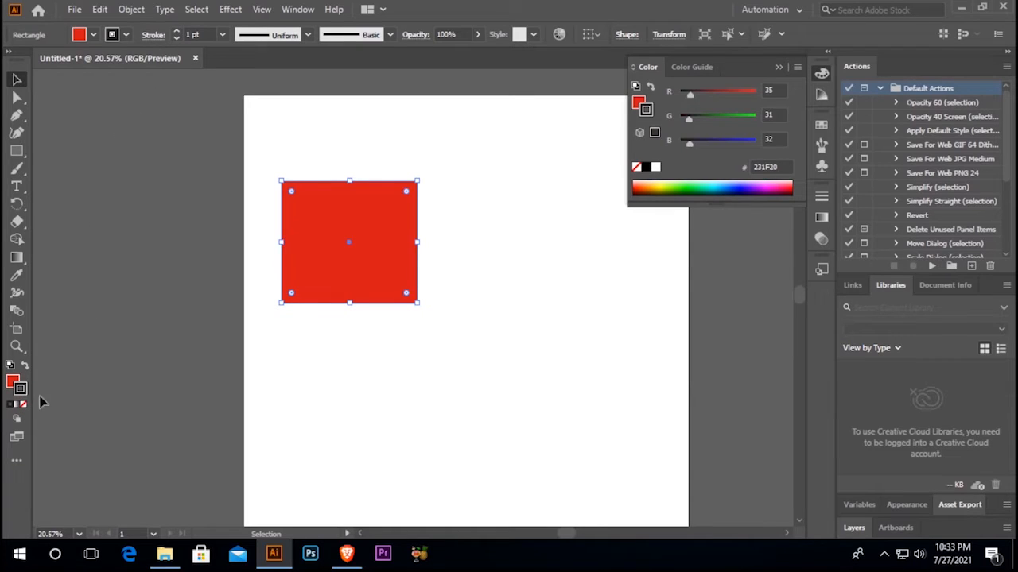
left_click(177, 33)
left_click(177, 33)
left_click(178, 33)
left_click(177, 32)
left_click(178, 33)
left_click(177, 33)
left_click(178, 32)
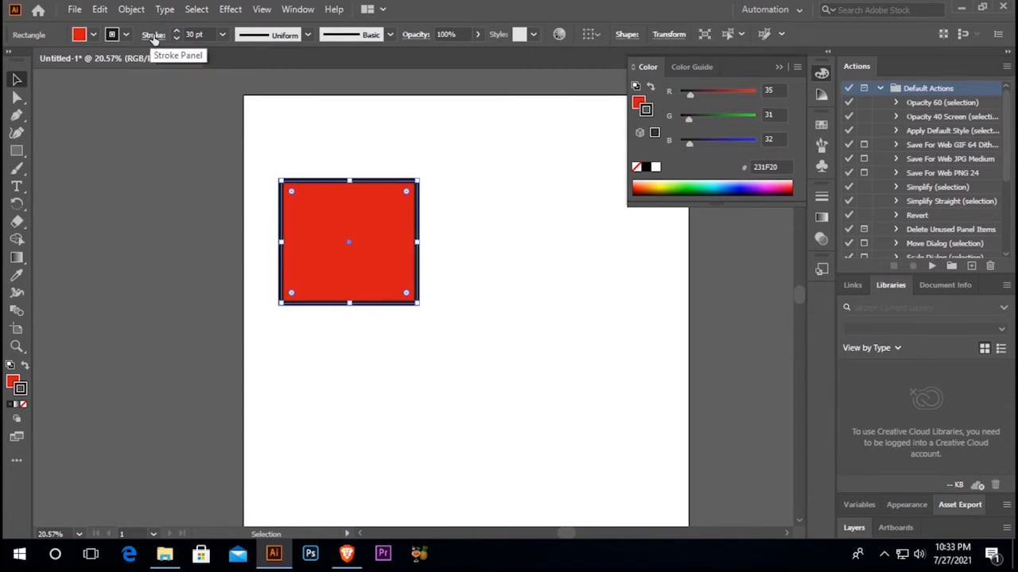
left_click(176, 32)
left_click(176, 32)
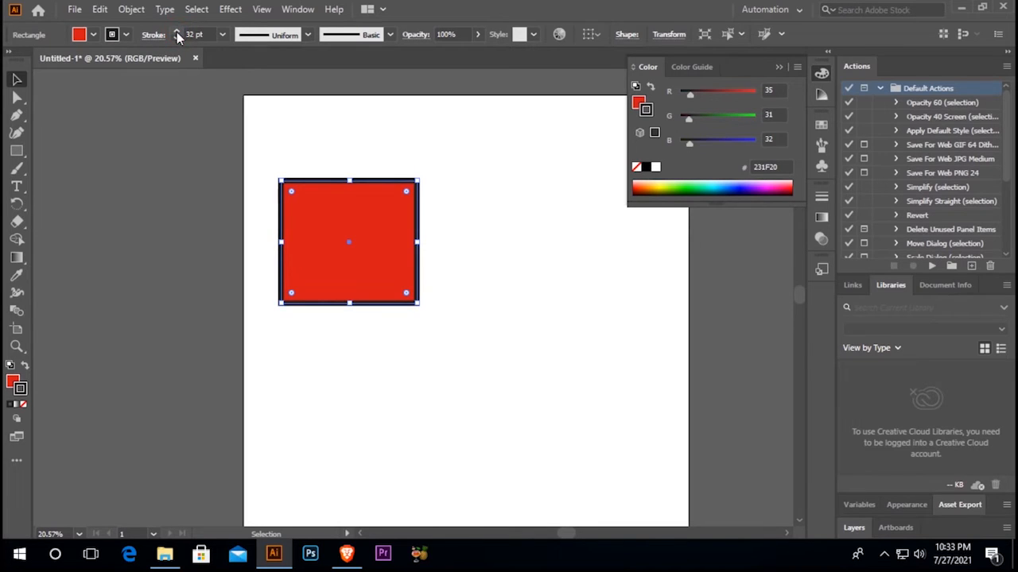
left_click(308, 145)
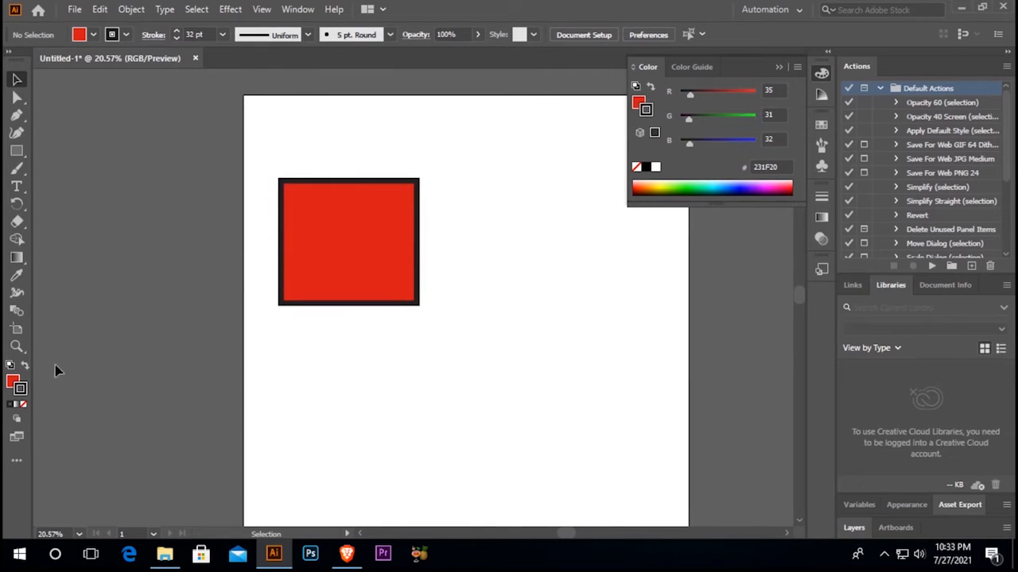
- Select the rectangle and open the Color Picker for its fill
left_click(366, 246)
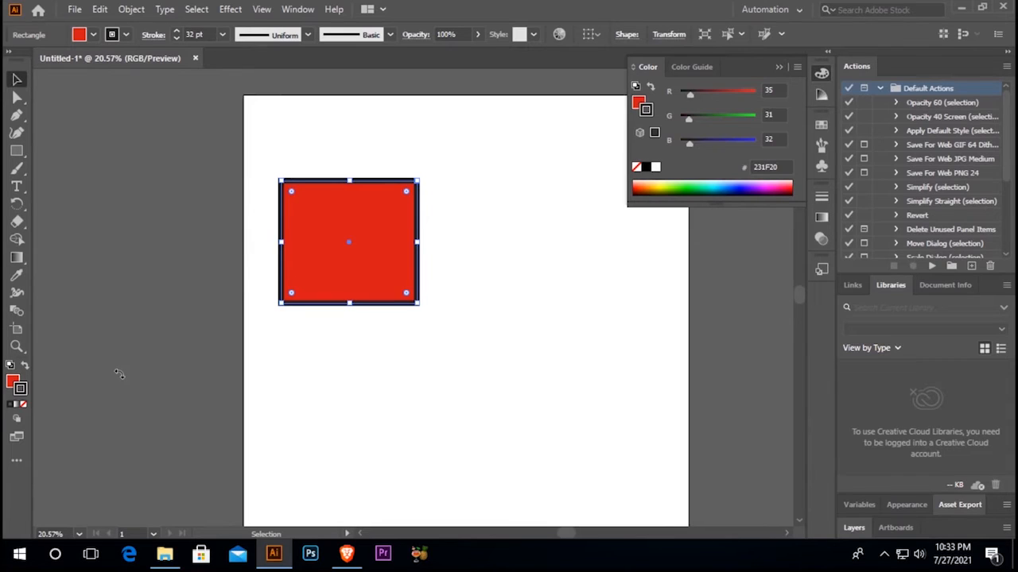
left_click(12, 382)
double_click(12, 382)
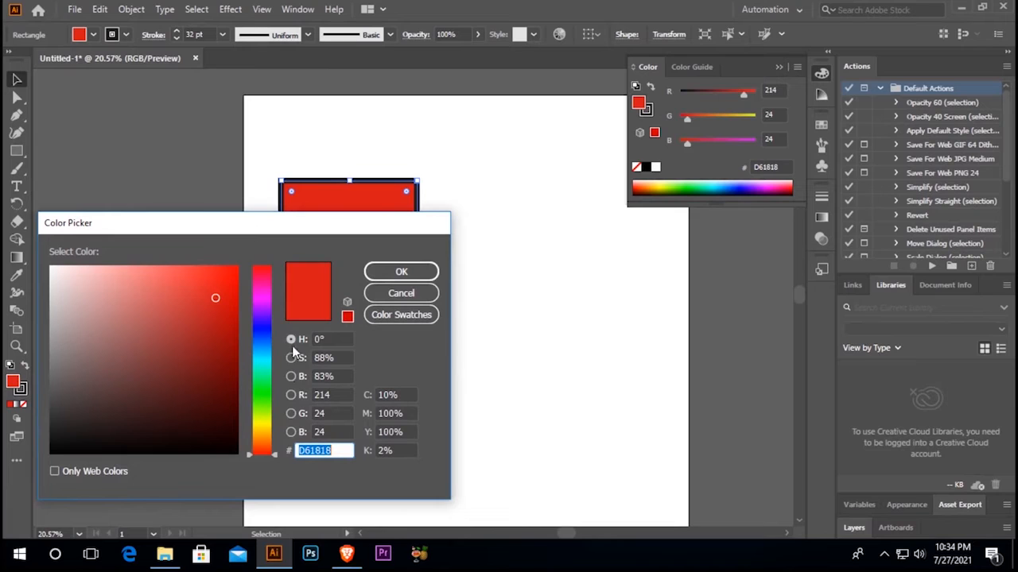
- Try dark magenta 7C183C, green 2C9349 and blue 2727E0 as the fill in the Color Picker
left_click_drag(269, 451, 268, 276)
left_click(202, 362)
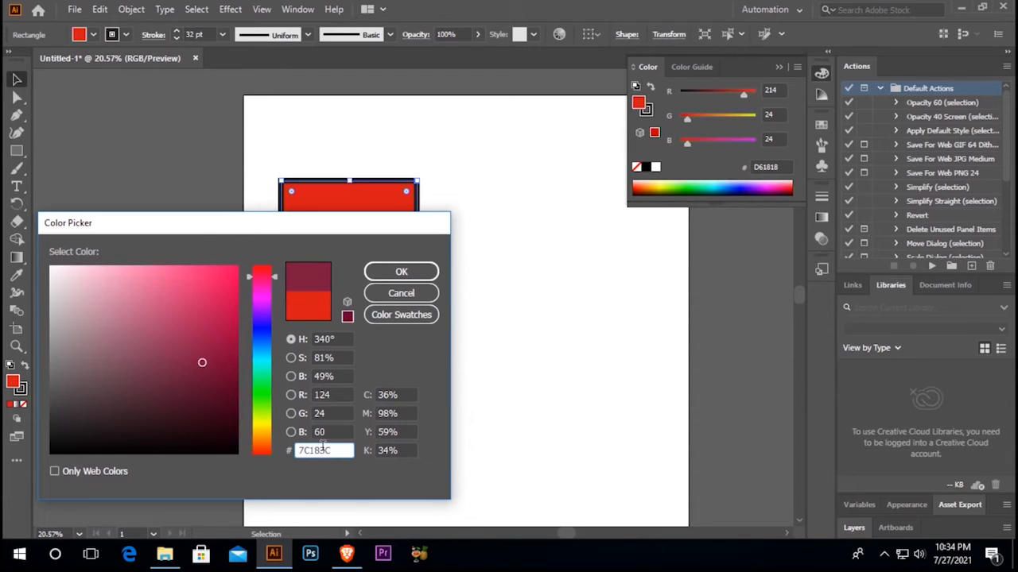
left_click_drag(259, 418, 249, 370)
mouse_move(202, 306)
left_mouse_down()
mouse_move(199, 275)
mouse_move(104, 332)
mouse_move(181, 343)
left_mouse_up()
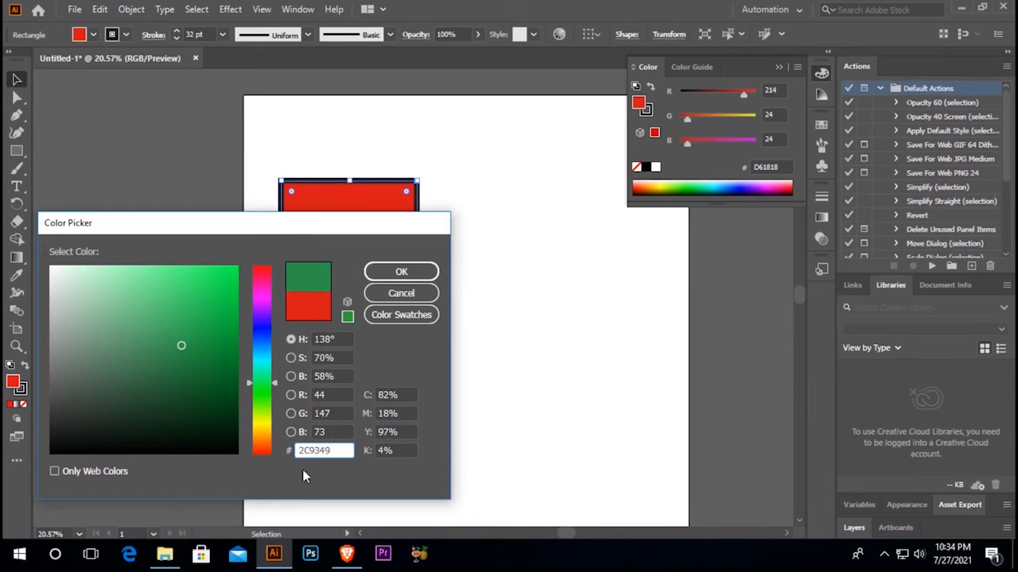
double_click(308, 451)
left_click(259, 329)
left_click(207, 288)
- With the picker's hex code selected, search for "html color code" in a new Brave tab and open the HTML Color Codes site
left_click(297, 454)
left_click_drag(335, 450, 246, 454)
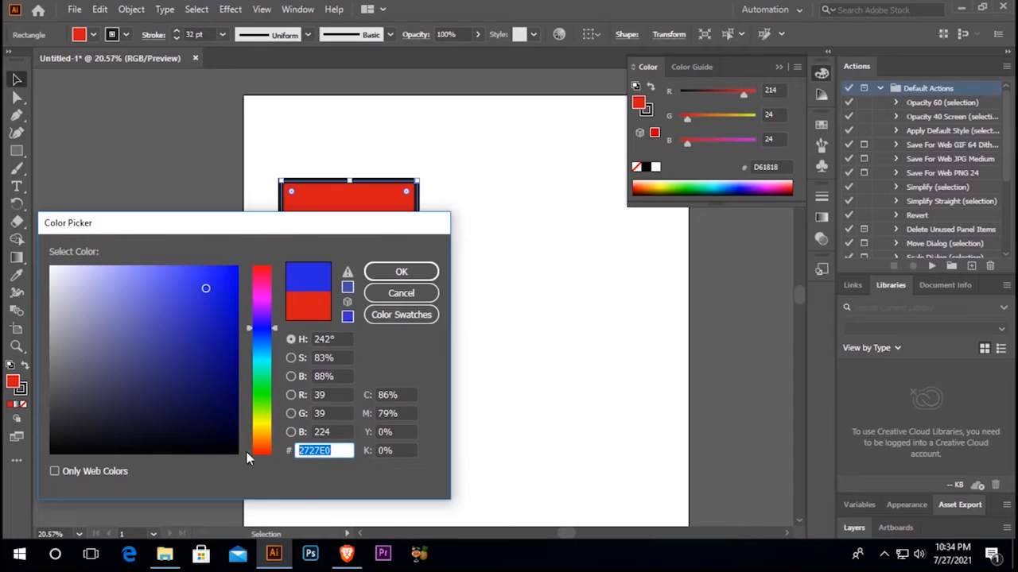
left_click(347, 554)
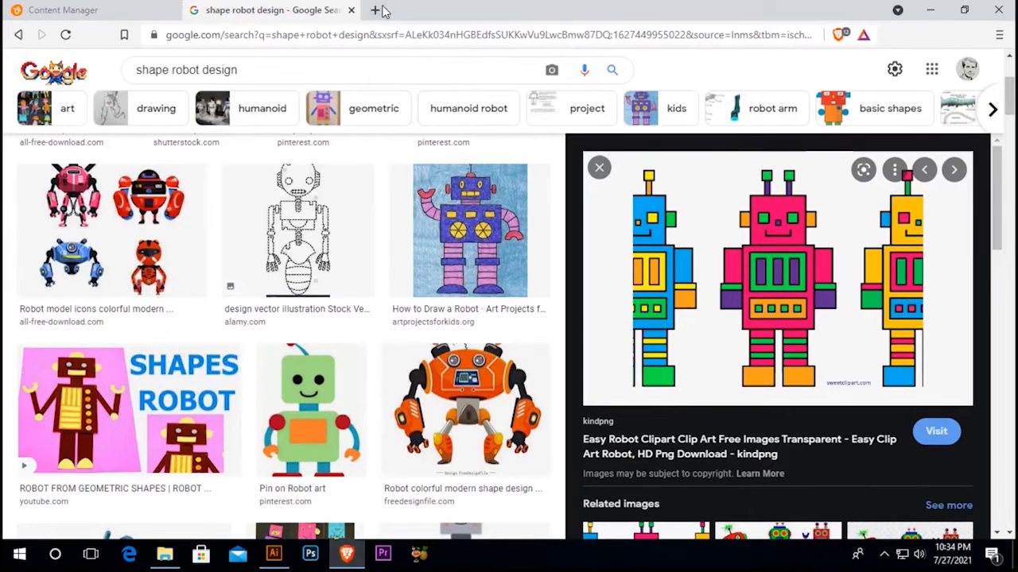
left_click(379, 9)
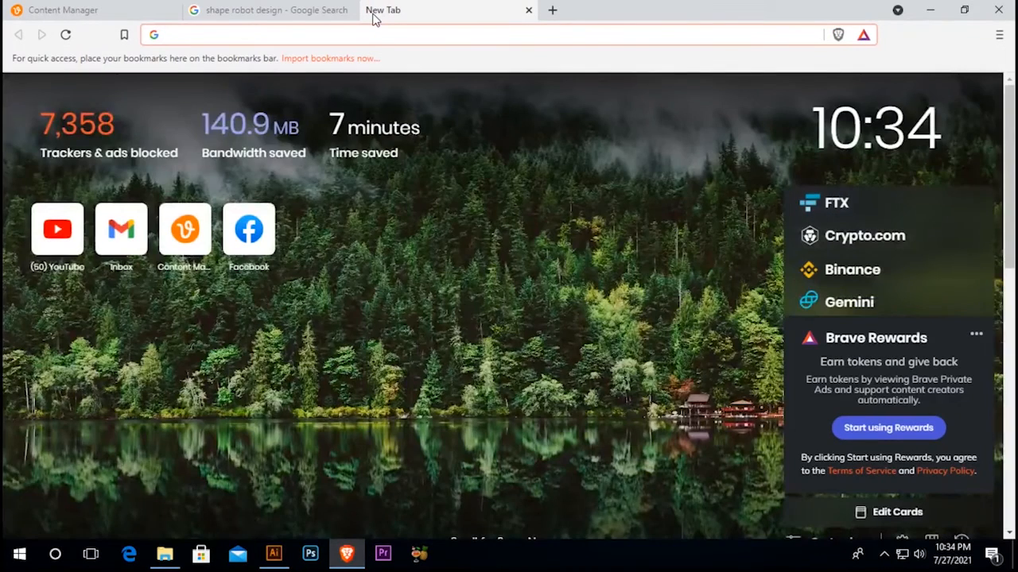
type("h")
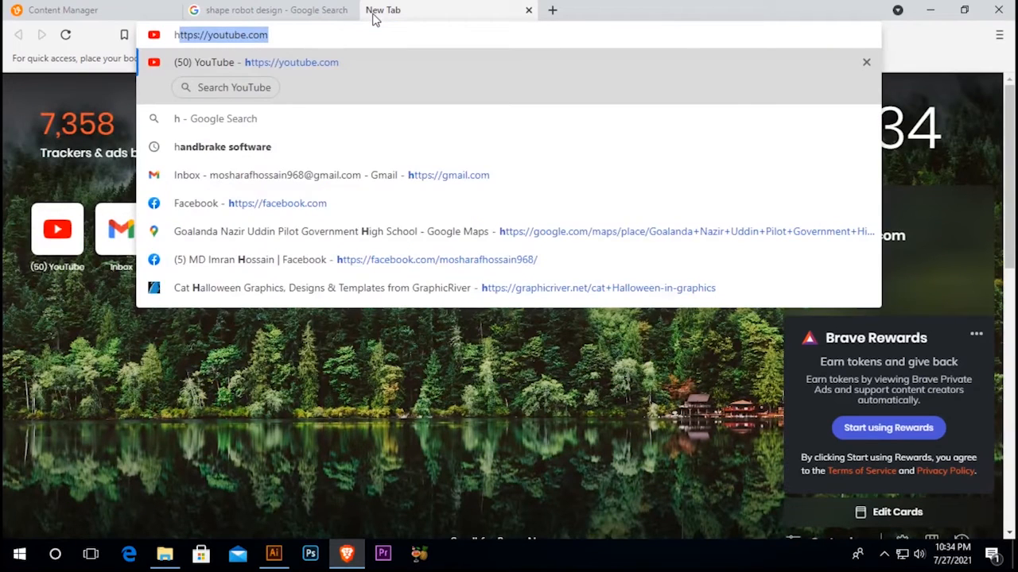
type("tml color code")
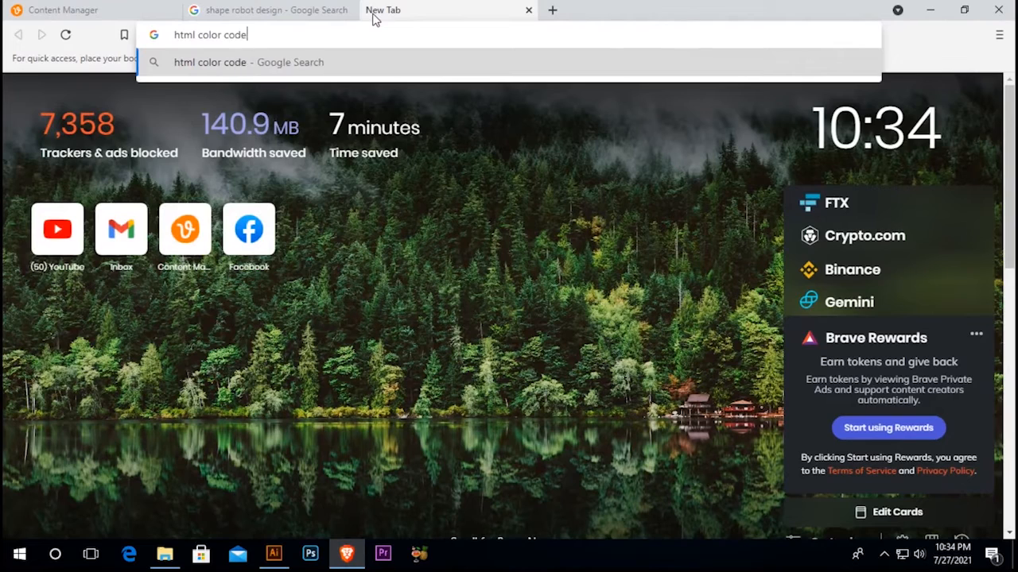
key("Return")
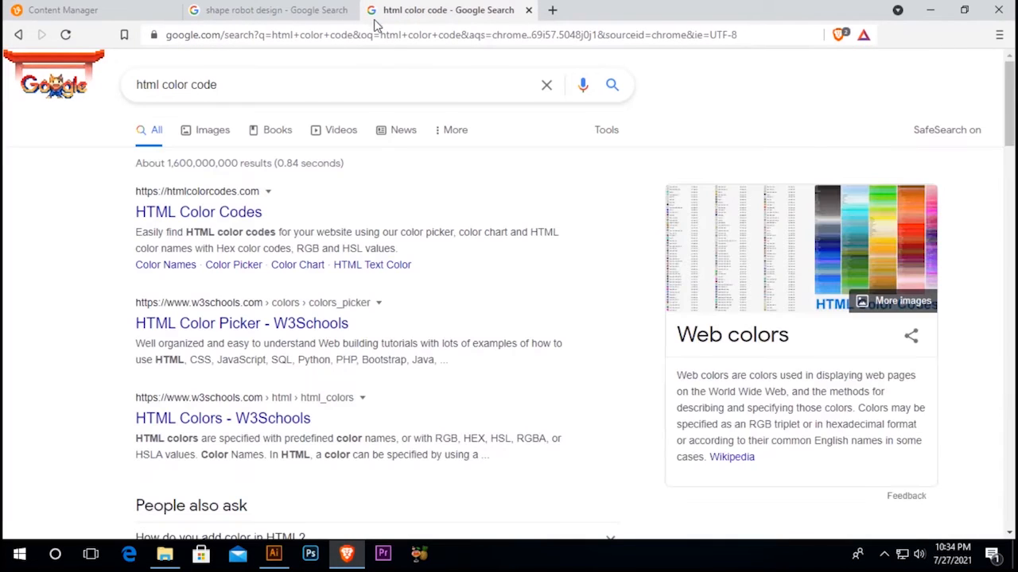
left_click(210, 215)
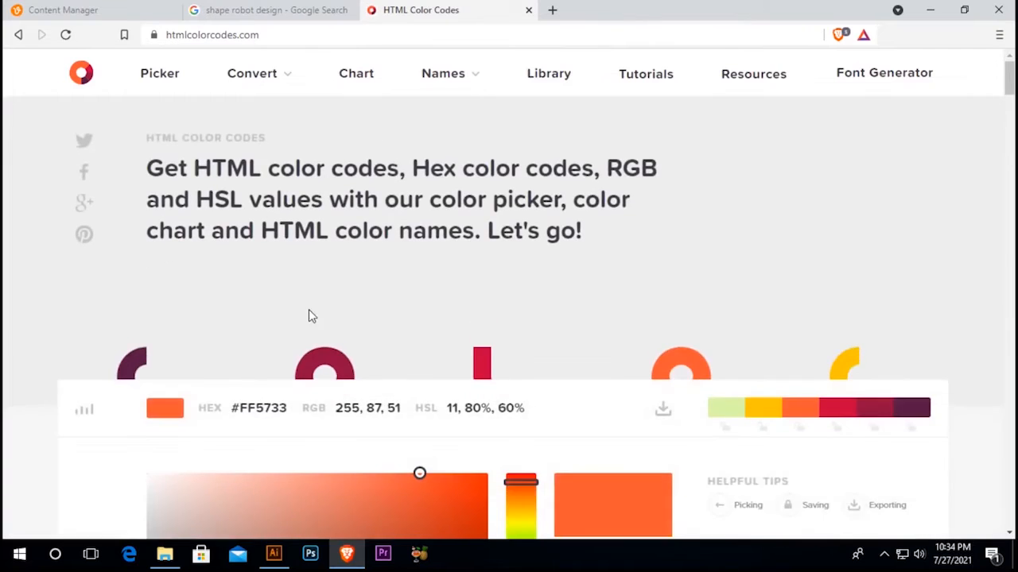
- Pick the turquoise 16F8DC in the site's color picker and copy its hex code
scroll(337, 356, "down", 6)
scroll(620, 228, "up", 2)
left_click_drag(450, 291, 449, 384)
mouse_move(523, 260)
left_mouse_down()
mouse_move(525, 219)
mouse_move(525, 317)
left_mouse_up()
mouse_move(464, 217)
left_mouse_down()
mouse_move(405, 236)
mouse_move(414, 195)
left_mouse_up()
scroll(325, 257, "down", 4)
scroll(482, 267, "up", 3)
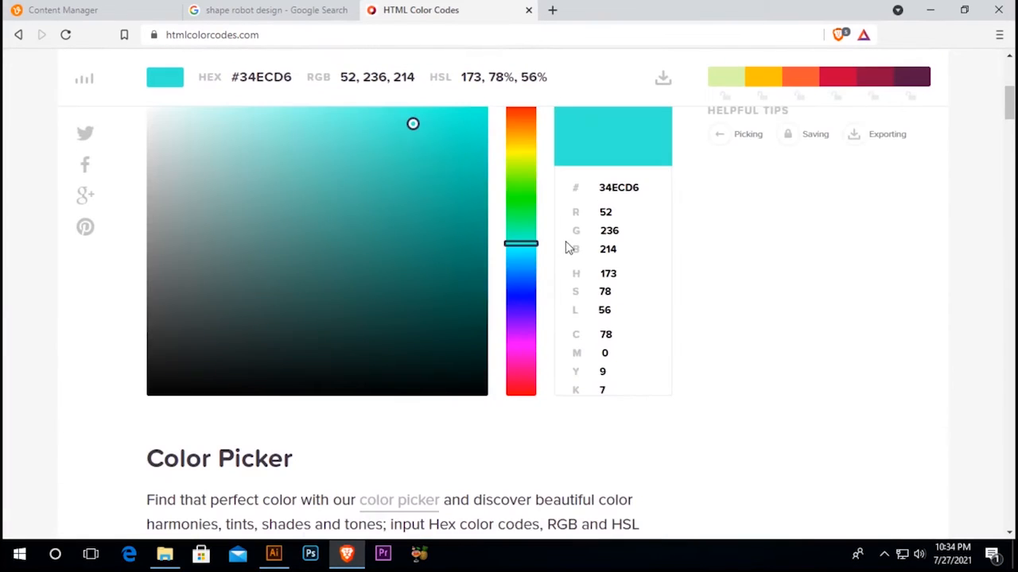
double_click(601, 191)
mouse_move(424, 145)
left_mouse_down()
mouse_move(438, 112)
mouse_move(458, 110)
left_mouse_up()
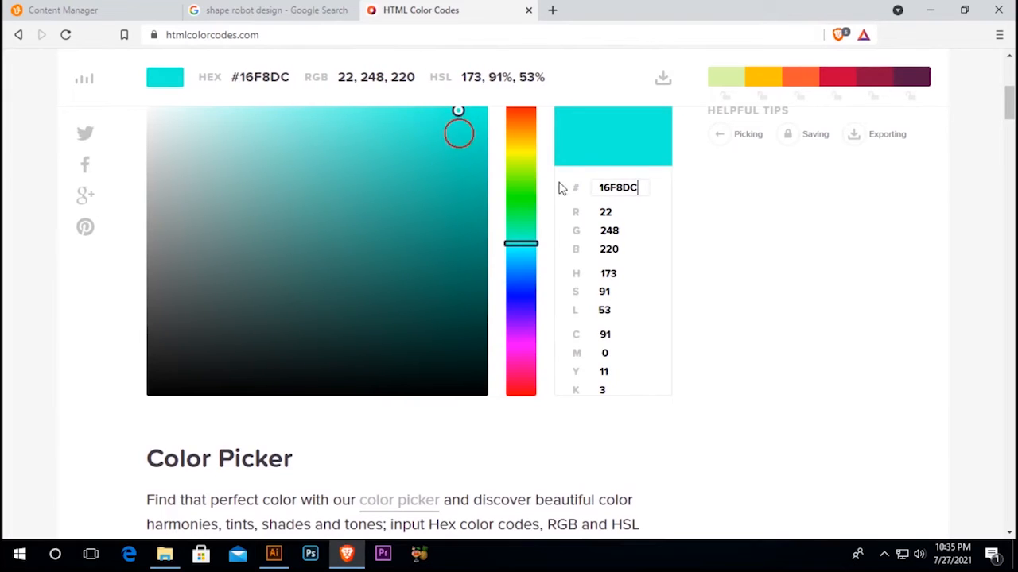
double_click(597, 188)
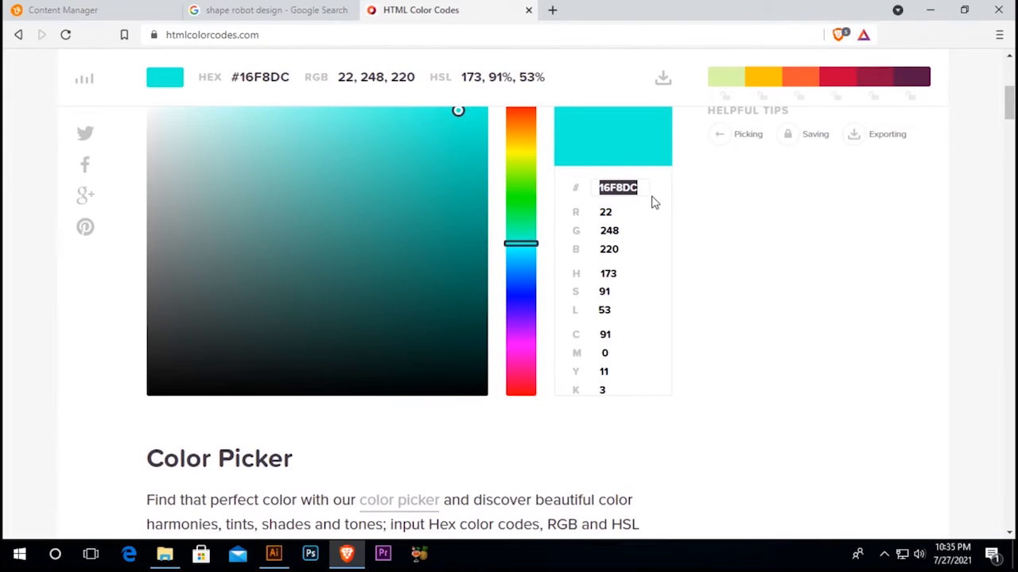
- Switch to Illustrator and apply the copied hex code 16F8DC as the rectangle's fill
left_click(273, 554)
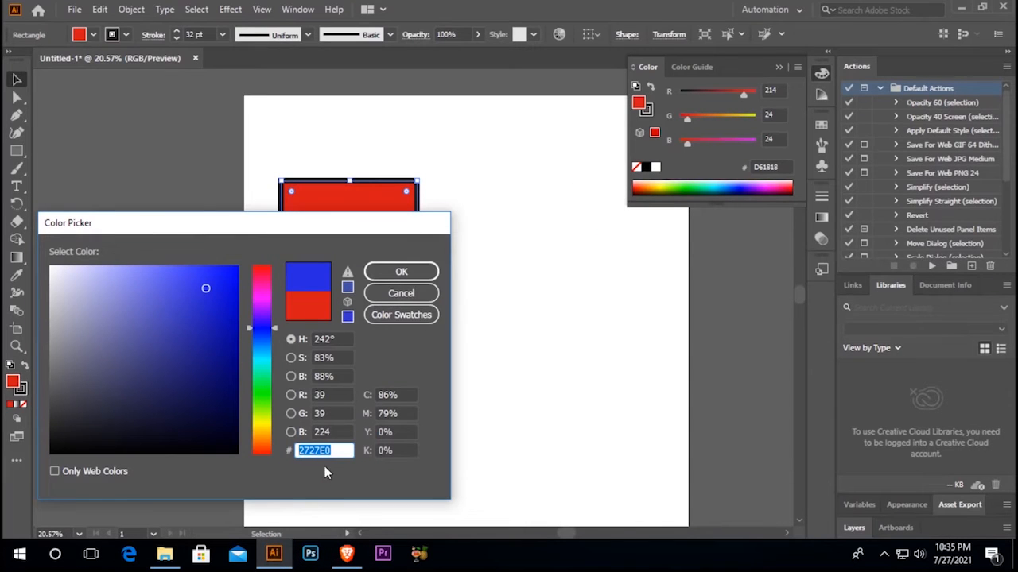
left_click(400, 271)
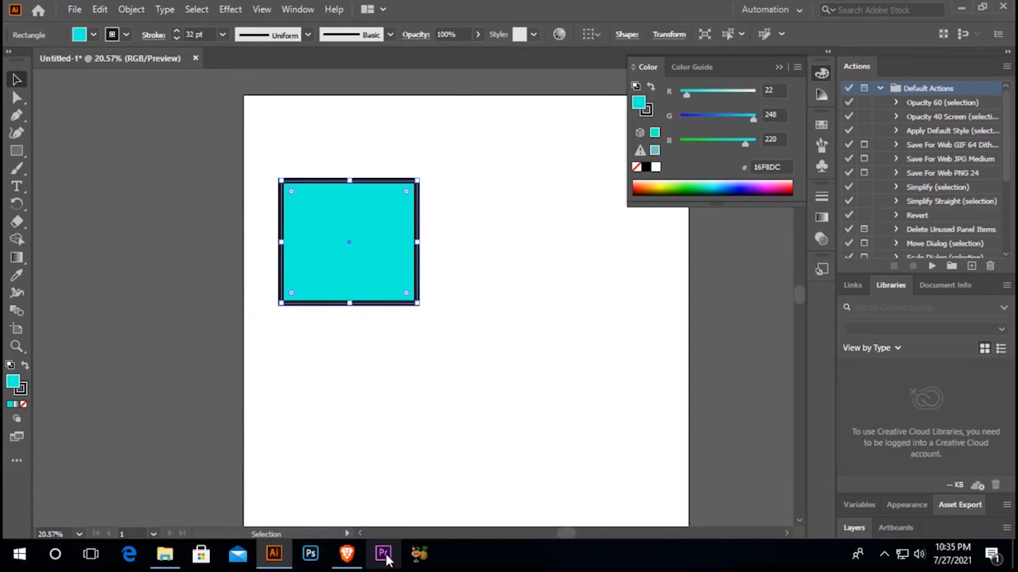
- Switch to the HTML Color Codes site in Brave, highlight the hex code 16F8DC, and return to Illustrator
left_click(341, 555)
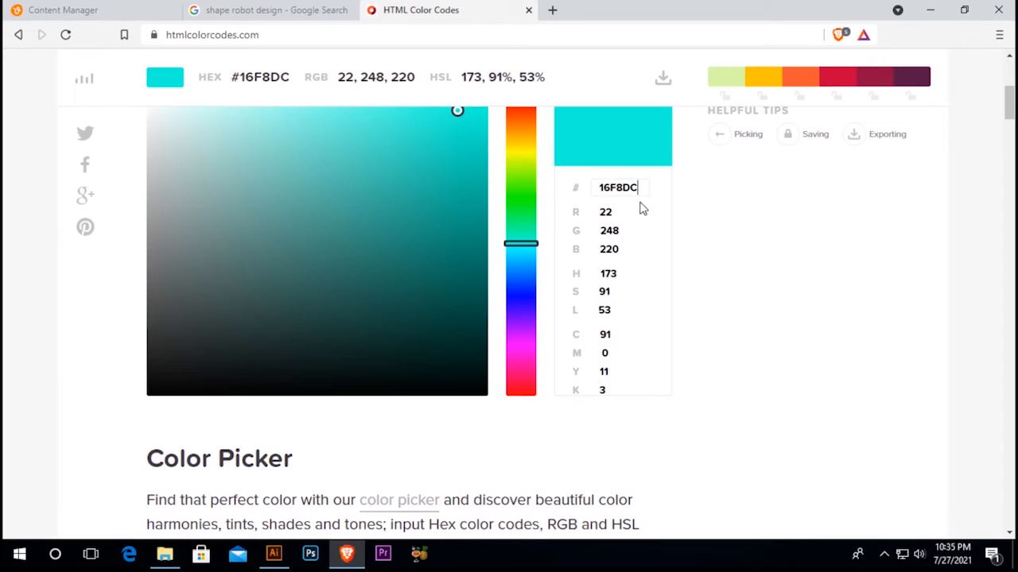
left_click_drag(598, 188, 694, 199)
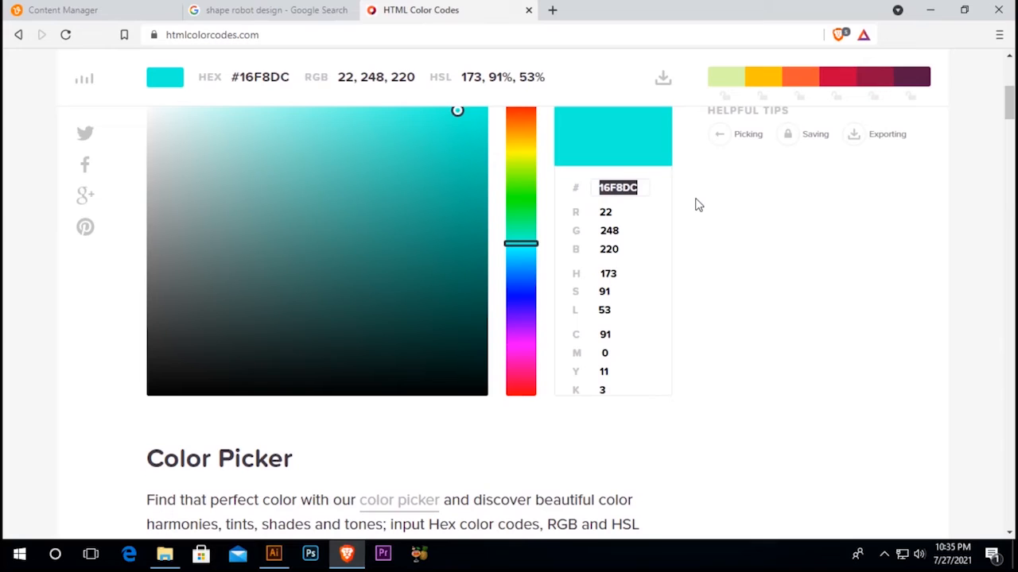
left_click(930, 9)
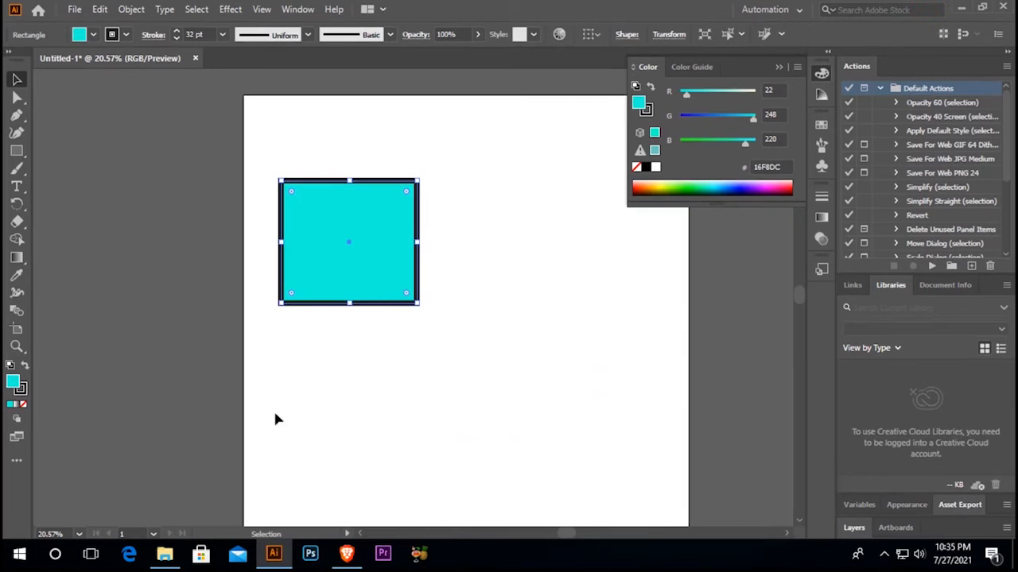
double_click(12, 383)
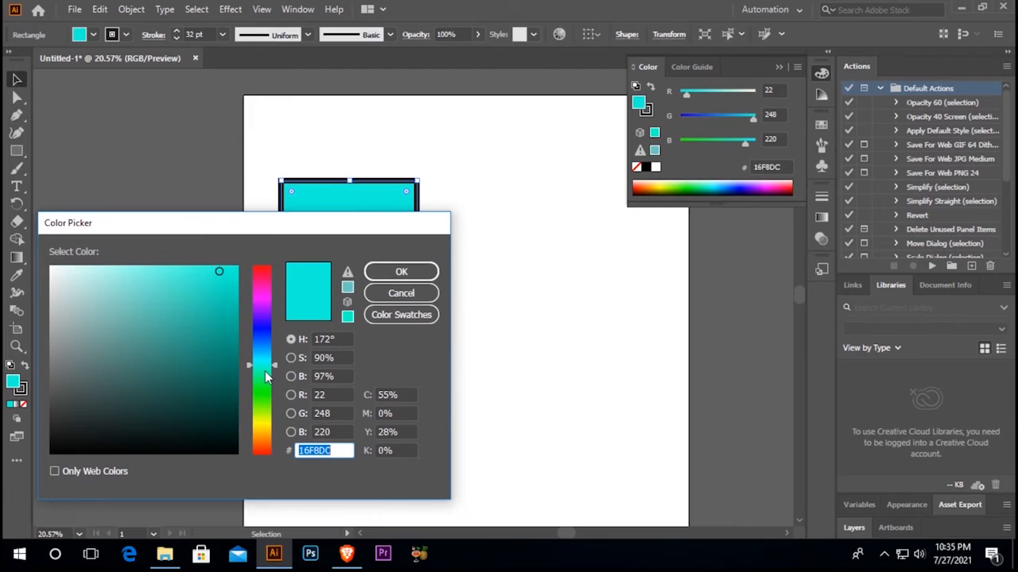
mouse_move(221, 357)
left_mouse_down()
mouse_move(213, 281)
mouse_move(230, 281)
left_mouse_up()
left_click(414, 292)
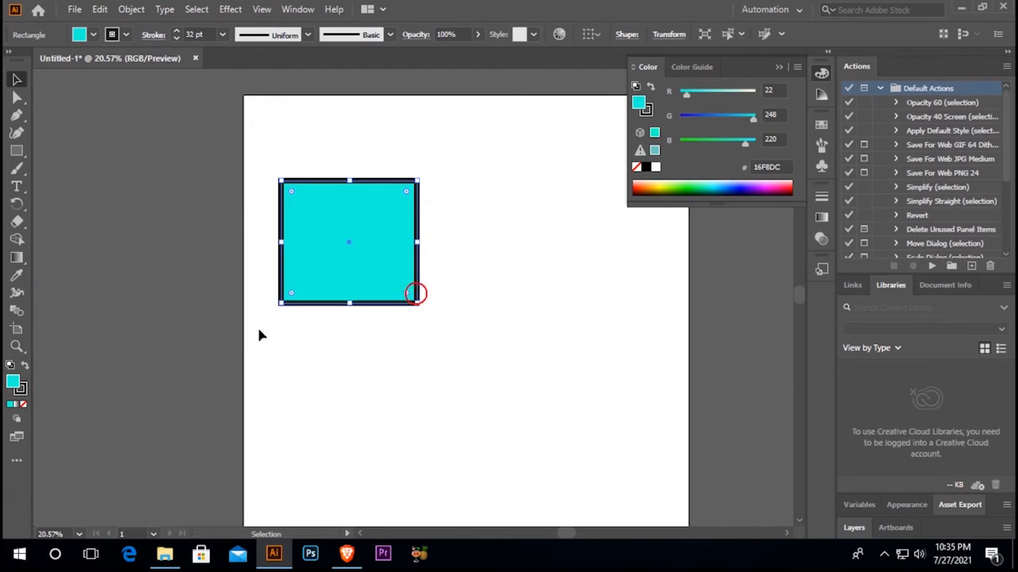
- Set the rectangle's stroke to the pinkish red F20C4E in the Color Picker and deselect the rectangle
left_click(21, 389)
double_click(20, 388)
left_click(213, 282)
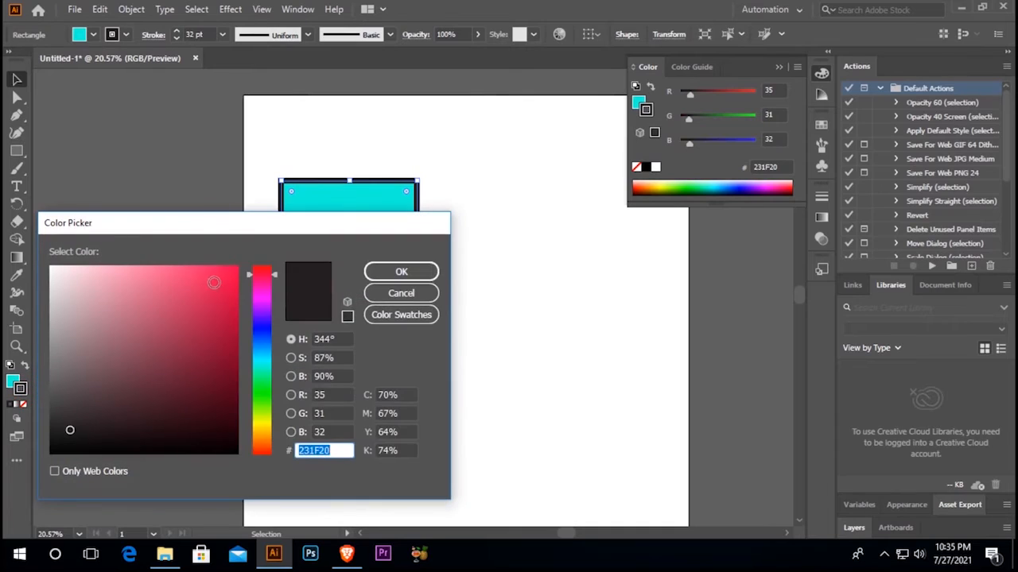
left_click(229, 275)
left_click(398, 272)
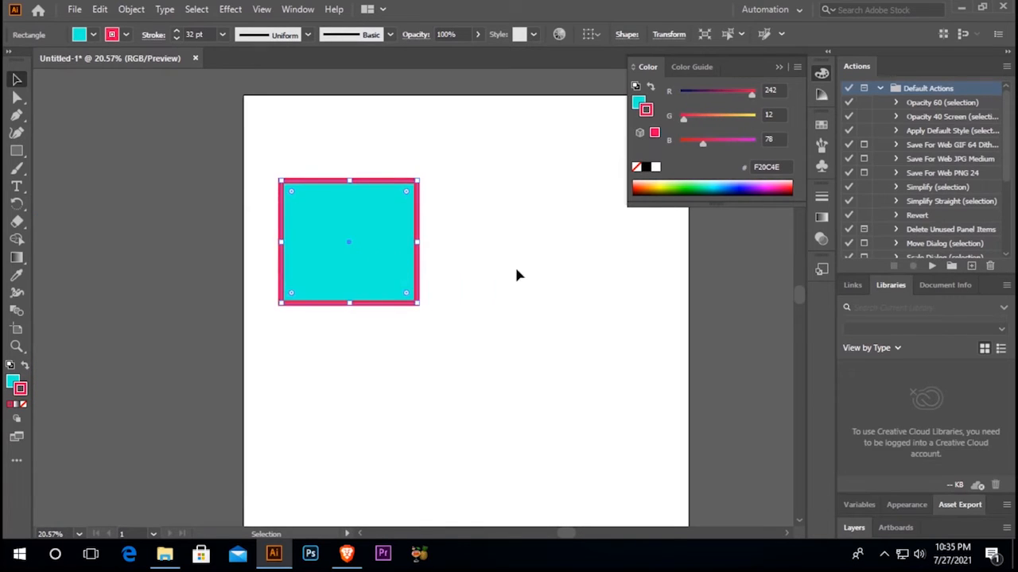
left_click(514, 265)
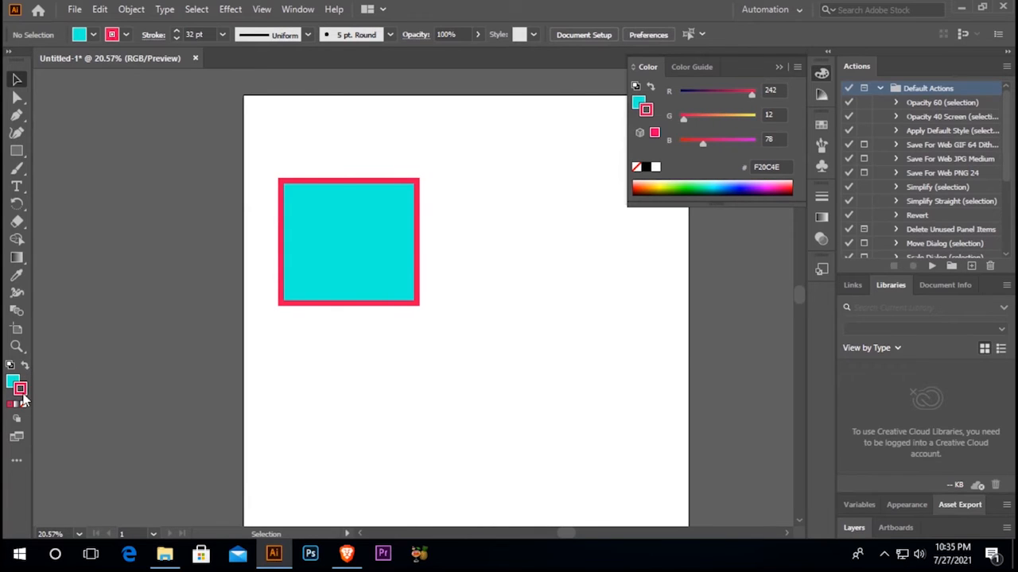
- Try drawing a small oval beside the rectangle with the Ellipse tool, and undo it
left_click(19, 153)
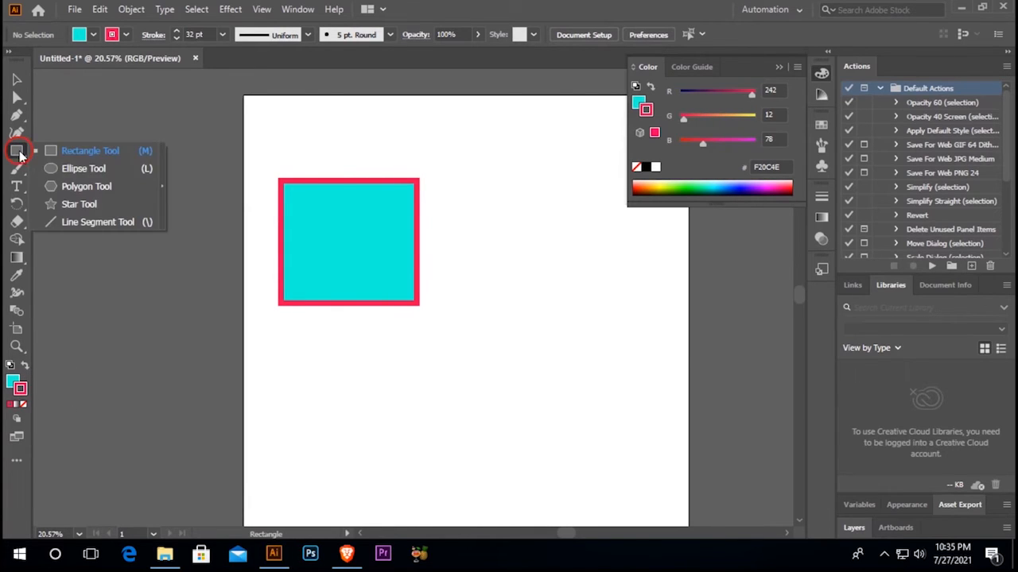
left_click(57, 170)
mouse_move(466, 210)
left_mouse_down()
mouse_move(508, 273)
mouse_move(577, 316)
mouse_move(533, 263)
left_mouse_up()
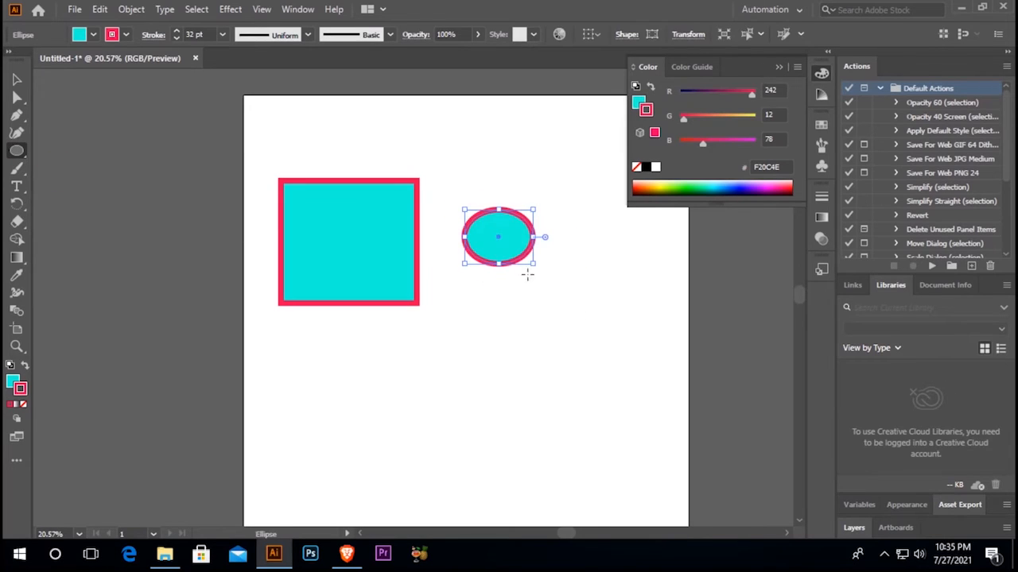
key("ctrl+z")
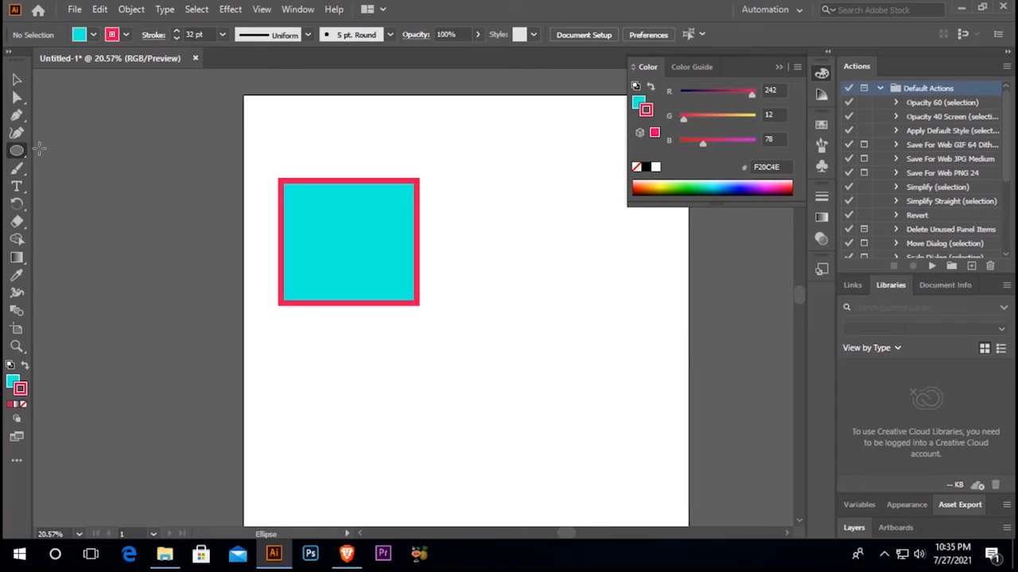
- Draw a circle to the right of the rectangle and a wider oval below them with the Ellipse tool
left_click_drag(22, 159, 74, 165)
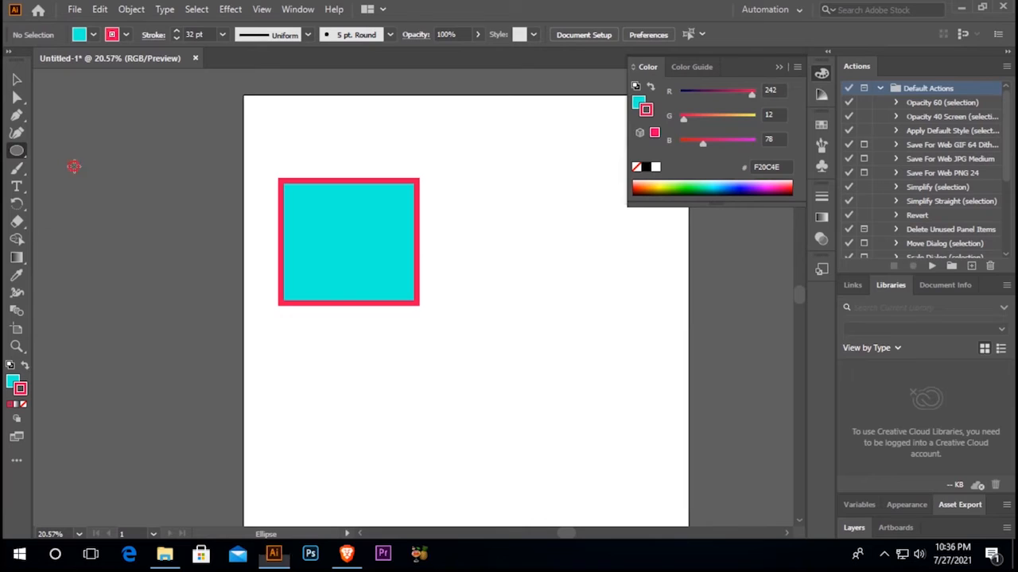
mouse_move(480, 195)
left_mouse_down()
mouse_move(527, 271)
mouse_move(562, 300)
left_mouse_up()
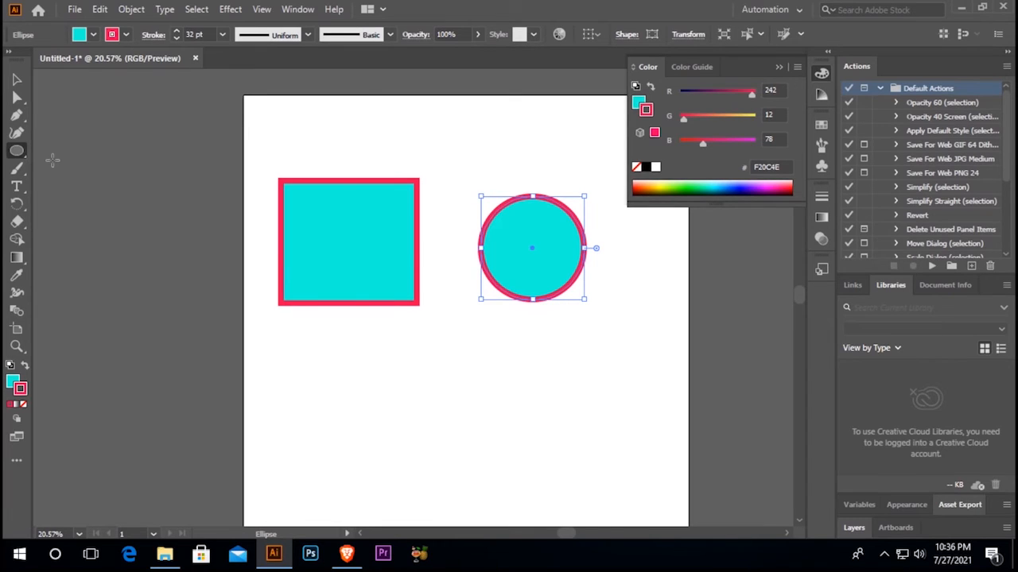
left_click(16, 150)
mouse_move(364, 363)
left_mouse_down()
mouse_move(412, 405)
mouse_move(493, 443)
mouse_move(490, 454)
left_mouse_up()
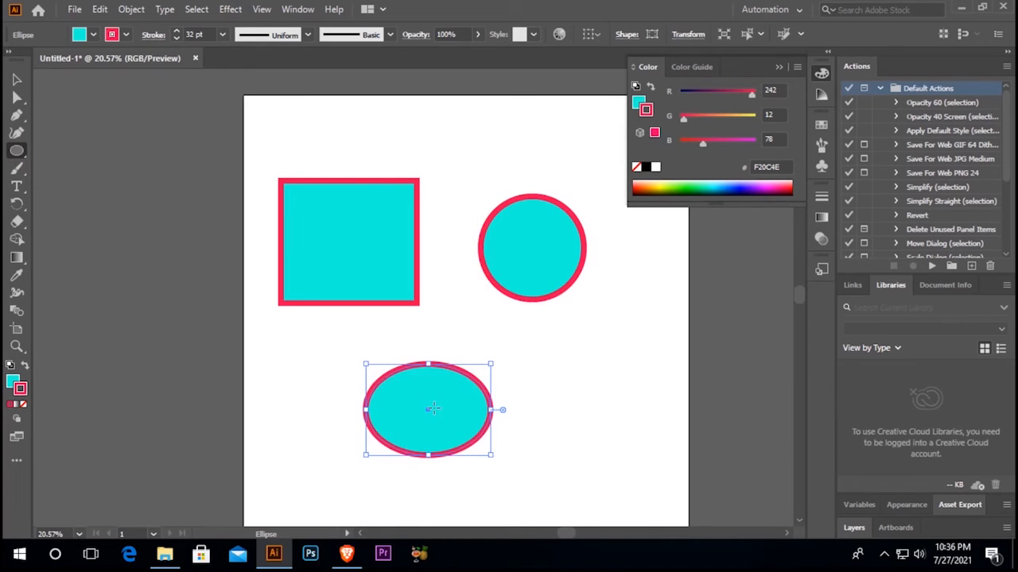
- Draw two five-pointed stars side by side above the rectangle with the Star tool
left_click(19, 153)
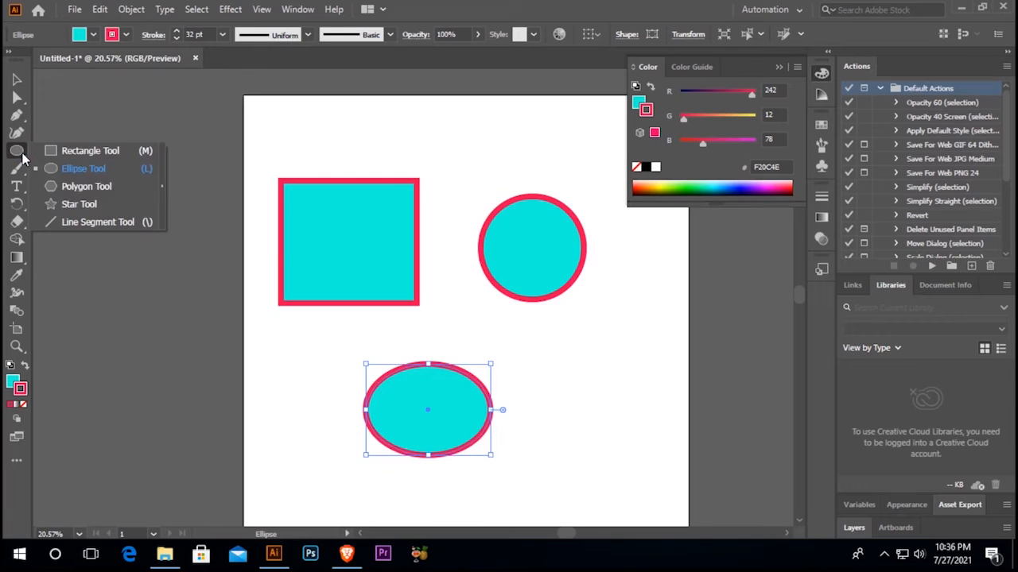
left_click(101, 205)
left_click_drag(407, 119, 489, 155)
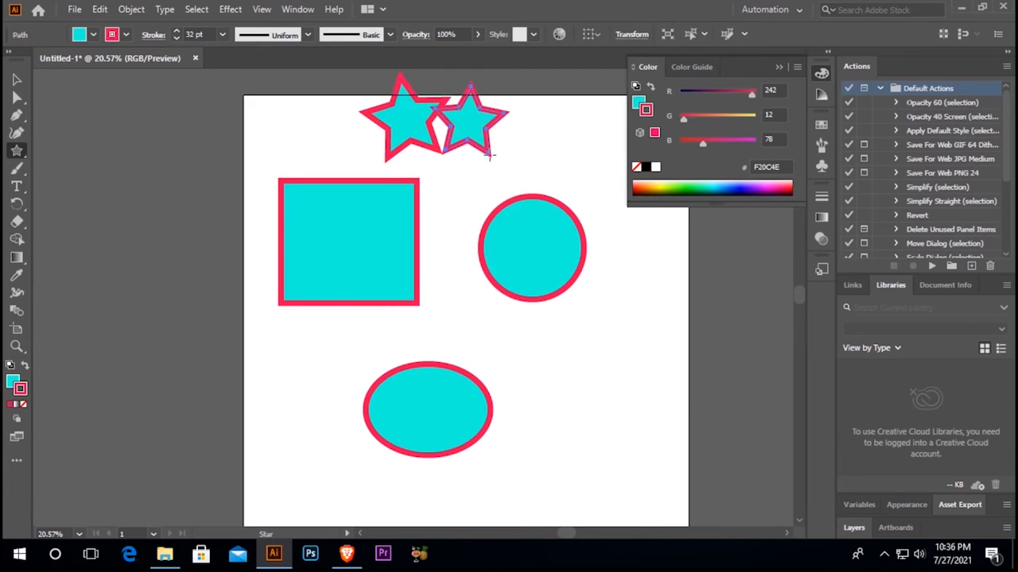
- Move the smaller right-hand star clear of the other star and set its fill to yellow FFFF12
left_click(16, 80)
left_click_drag(460, 123, 478, 144)
double_click(13, 383)
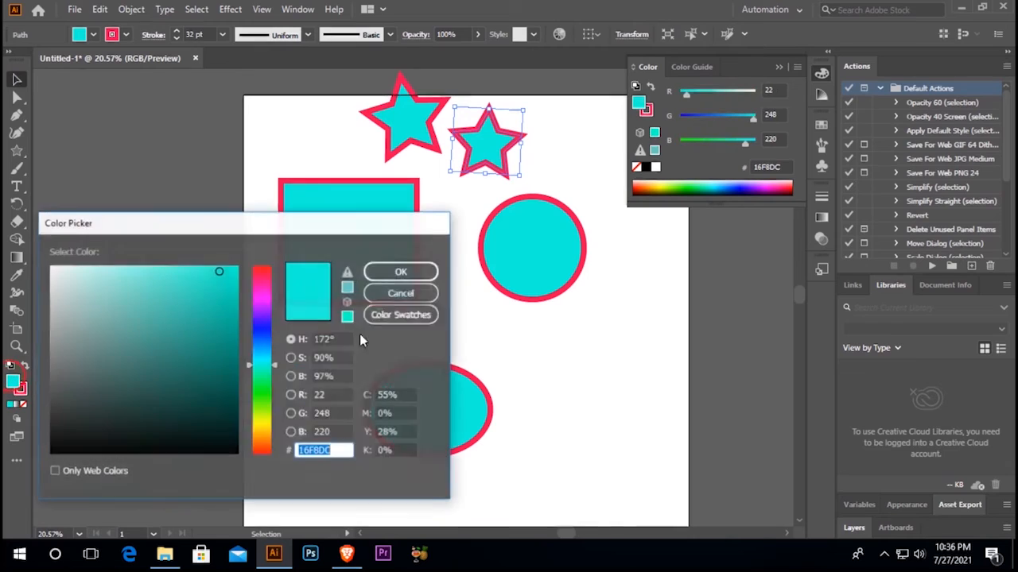
left_click(258, 422)
left_click(221, 271)
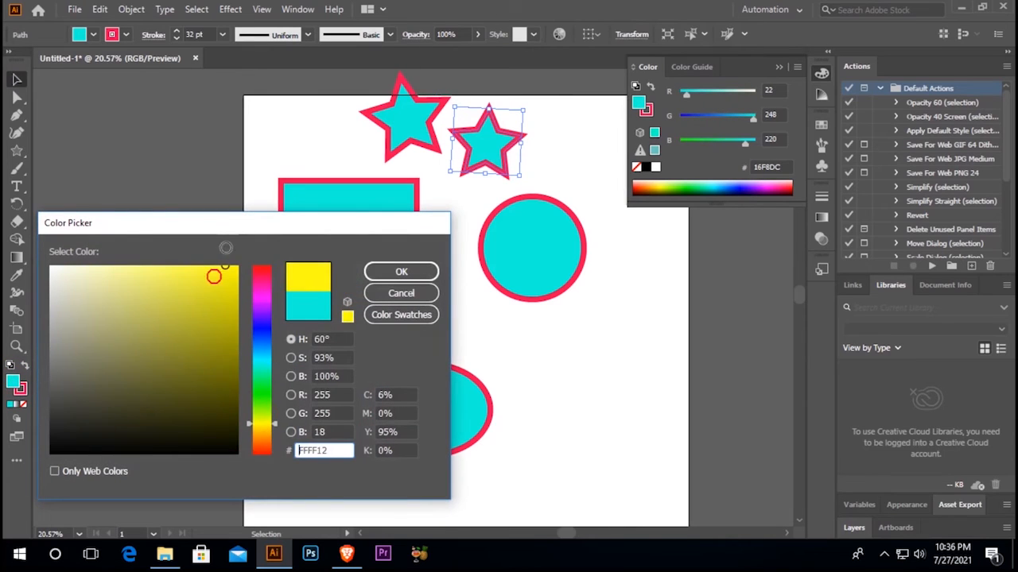
left_click(393, 271)
left_click(697, 348)
left_click_drag(489, 149, 506, 153)
left_click(249, 341)
- Set the larger left-hand star's fill to green 55C639 in the Color Picker and deselect it
left_click(403, 138)
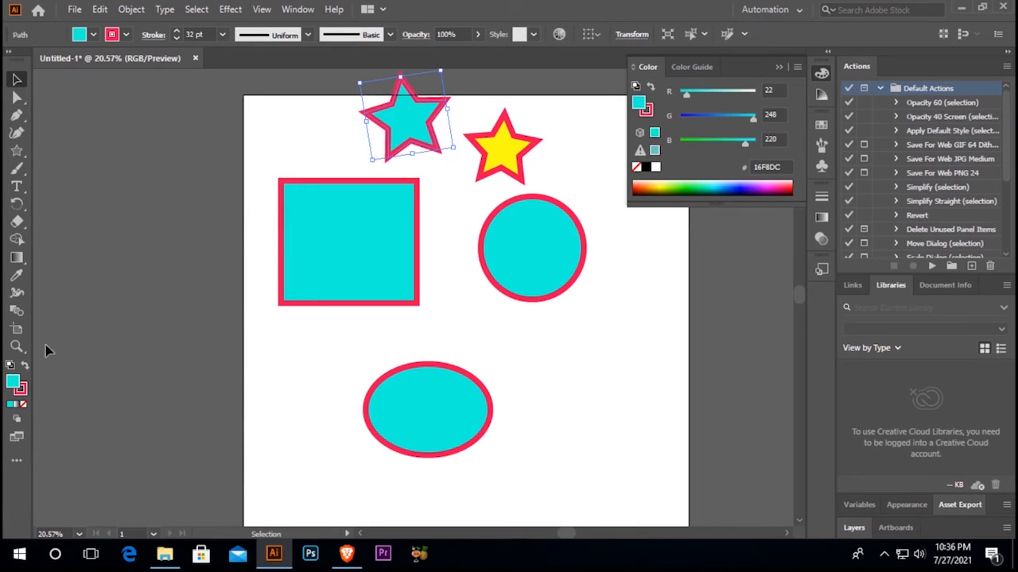
double_click(14, 388)
left_click(207, 280)
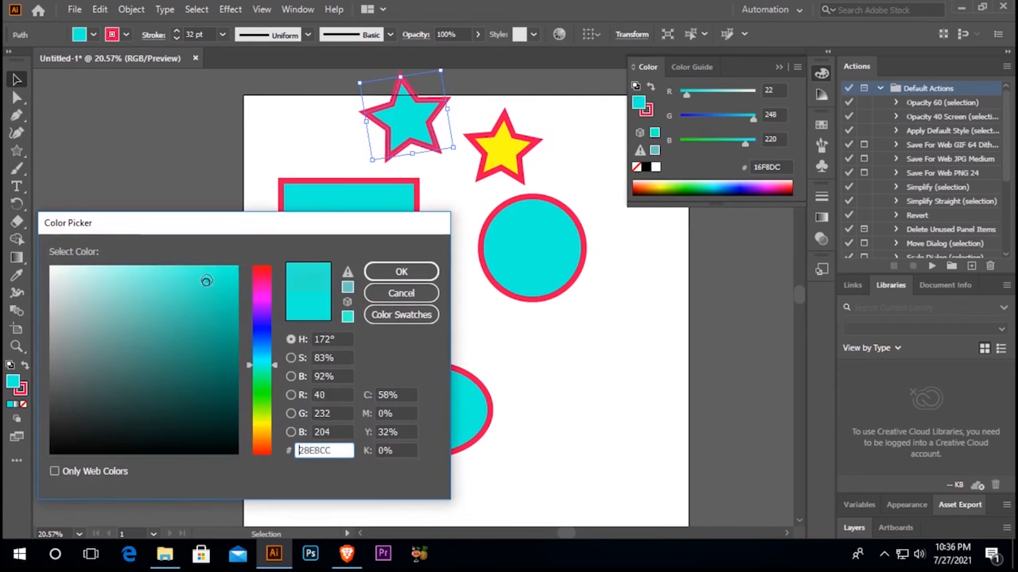
left_click(266, 398)
left_click(181, 308)
left_click(183, 308)
left_click(604, 347)
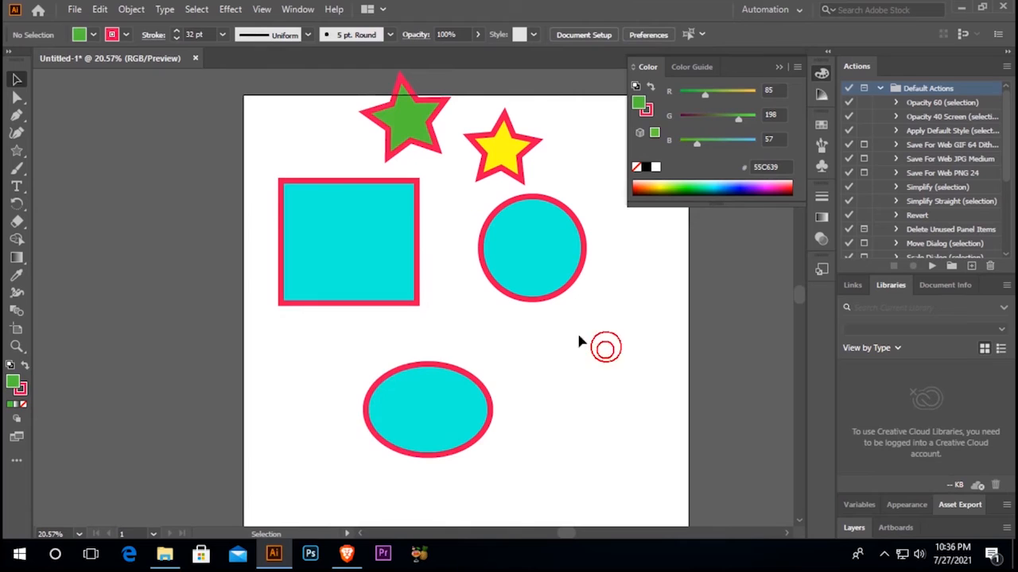
- Remove the stroke from the yellow star and shift the green star slightly down
left_click(512, 136)
left_click(22, 389)
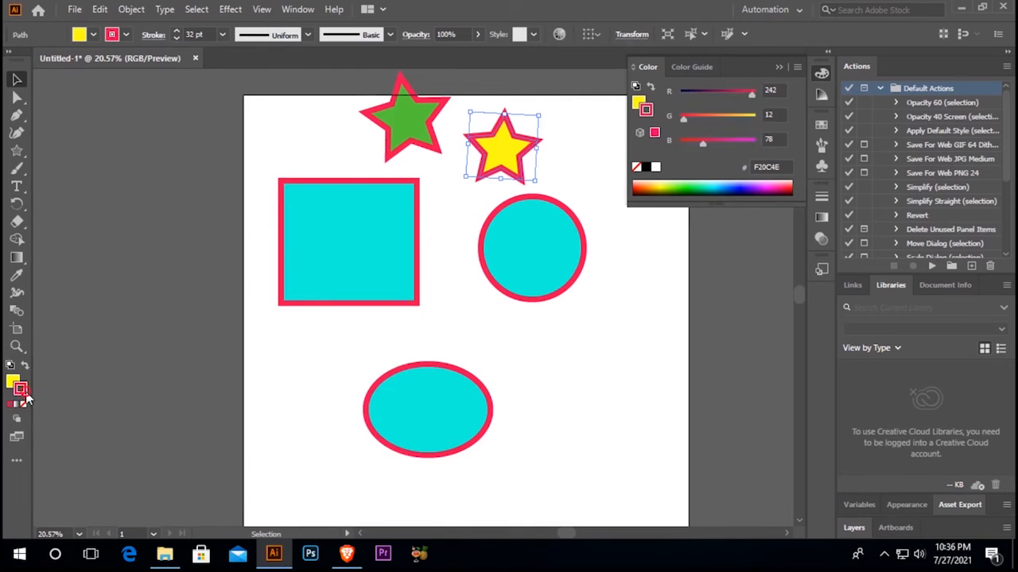
left_click(23, 403)
left_click(445, 419)
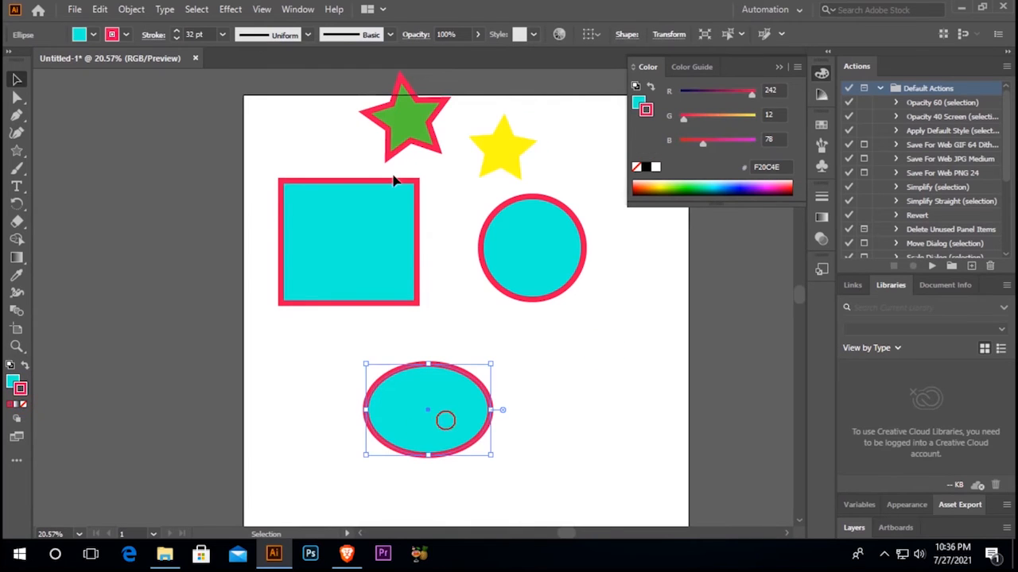
left_click(437, 151)
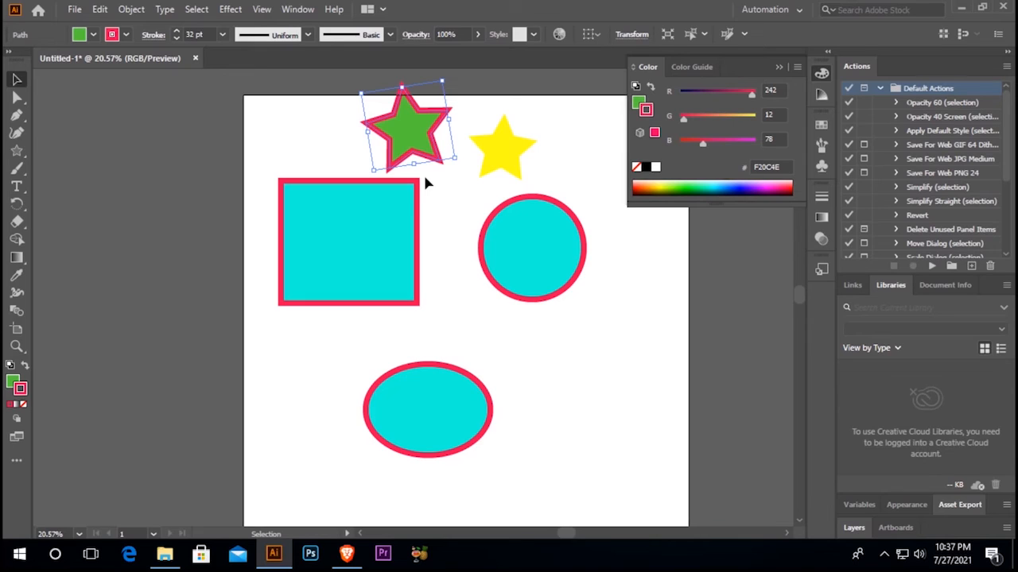
left_click(526, 161)
left_click(18, 152)
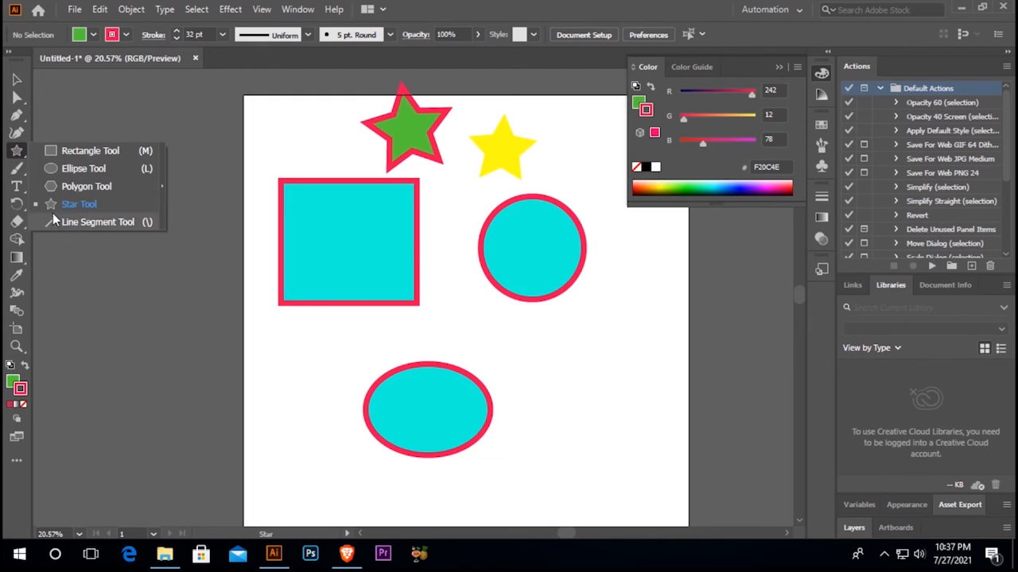
left_click(11, 386)
left_click(22, 389)
left_click(11, 383)
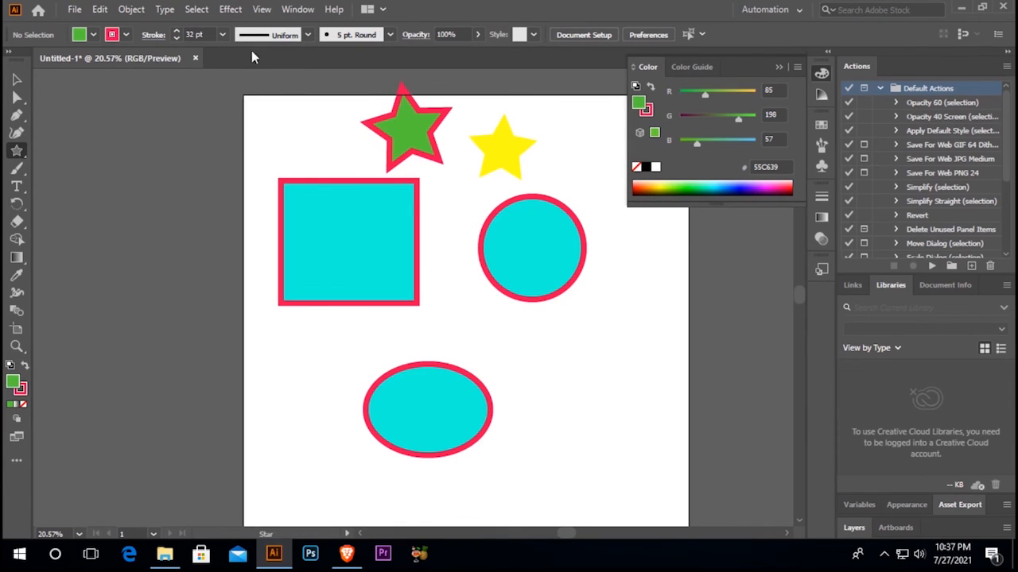
left_click(304, 199)
left_click(542, 322)
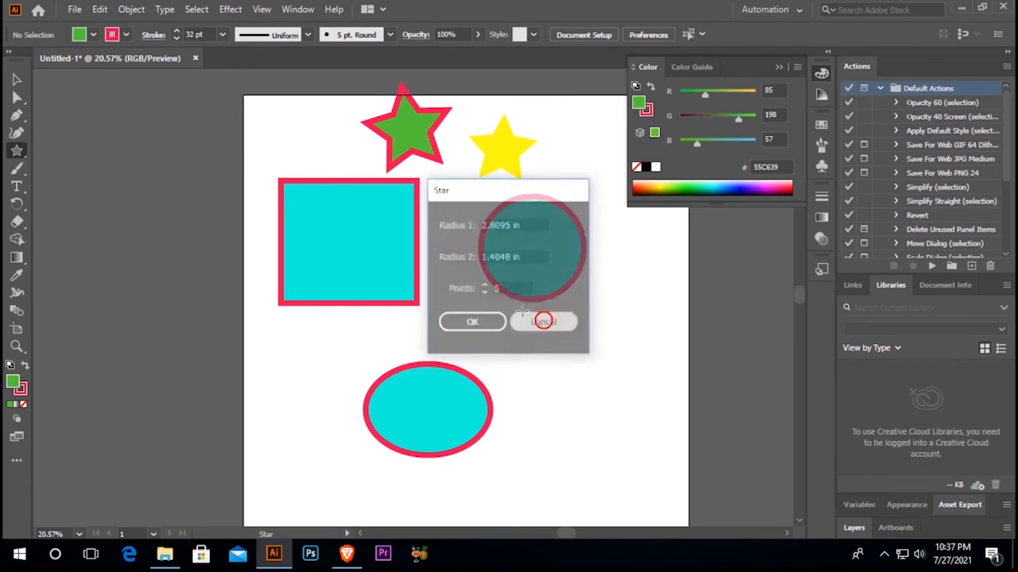
left_click(16, 79)
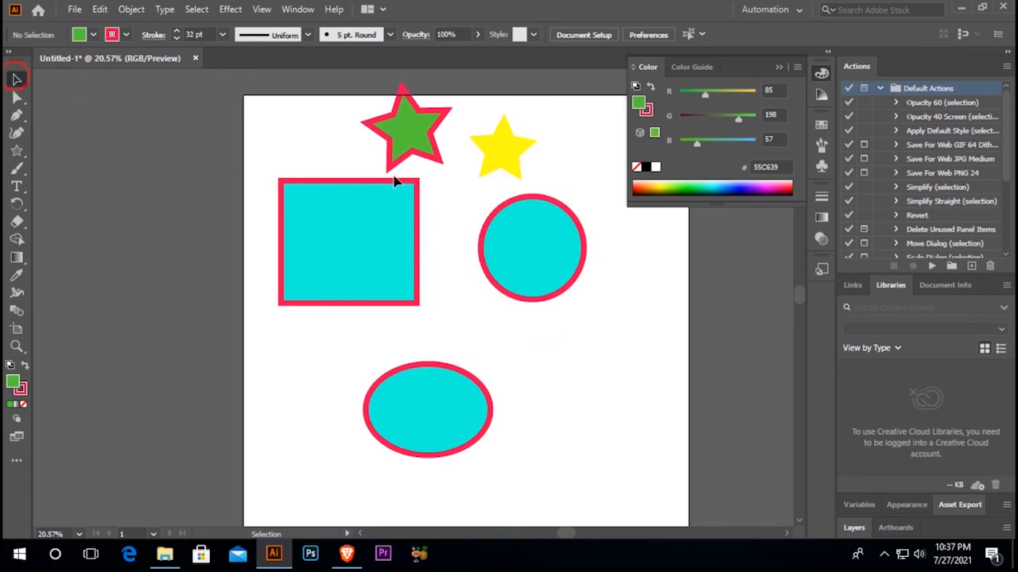
left_click(307, 209)
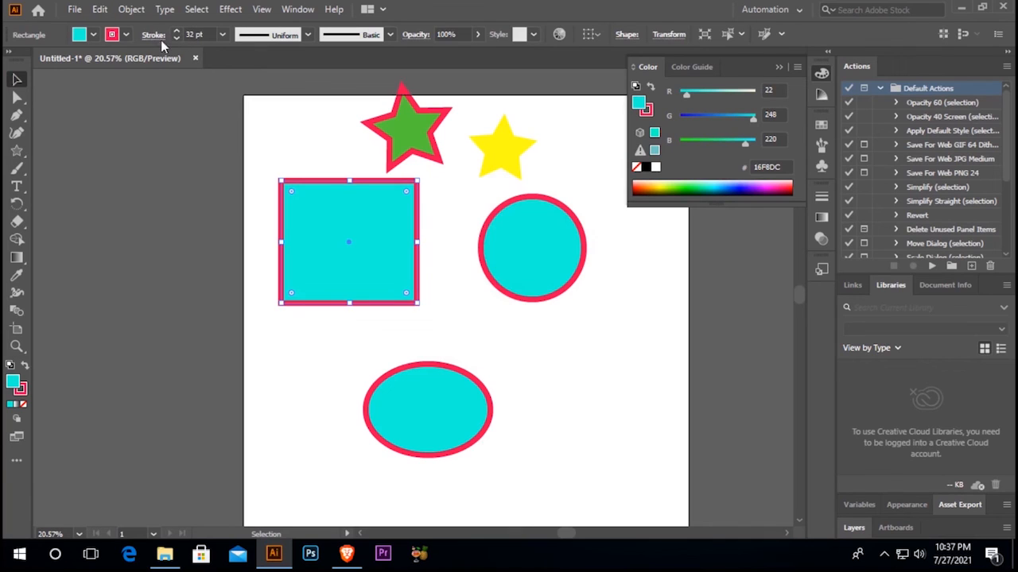
left_click(265, 160)
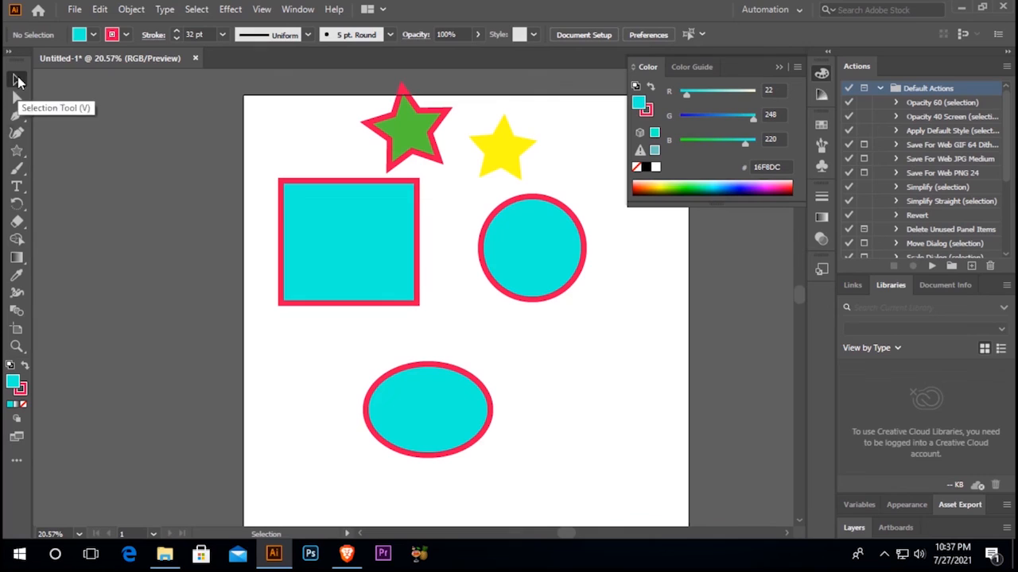
left_click(16, 151)
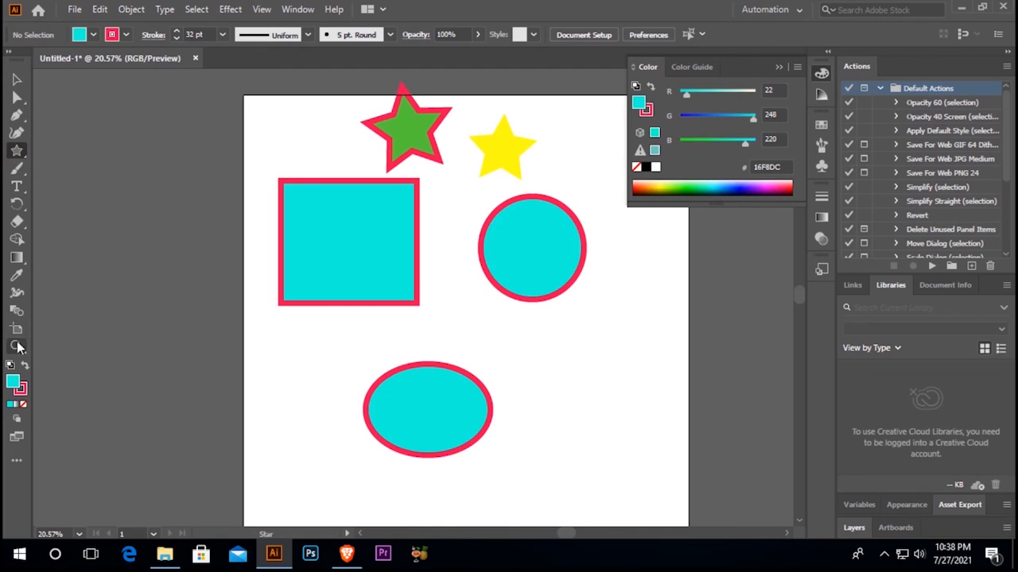
left_click(14, 81)
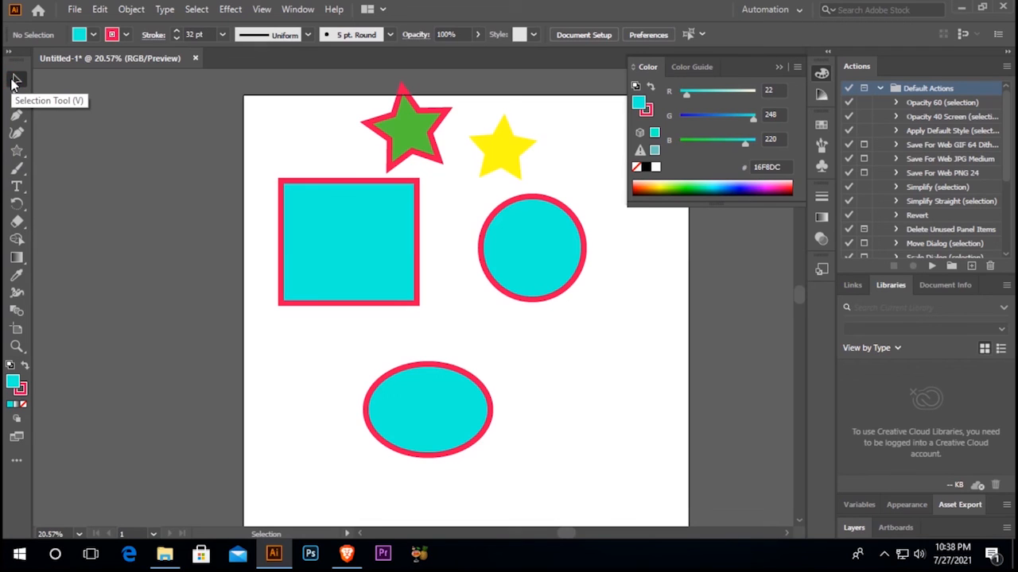